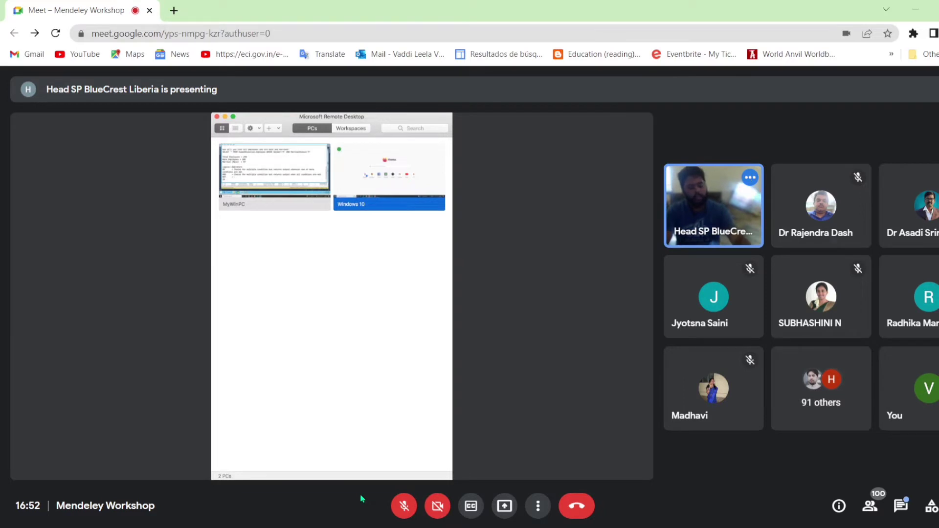
- Switch the meeting microphone on for a remark and mute it again, twice
mouse_move(292, 253)
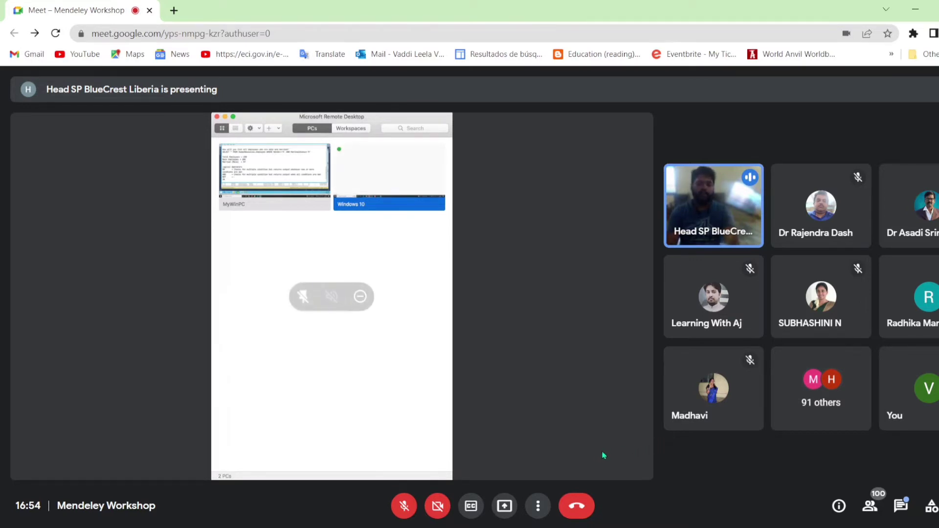
click(404, 504)
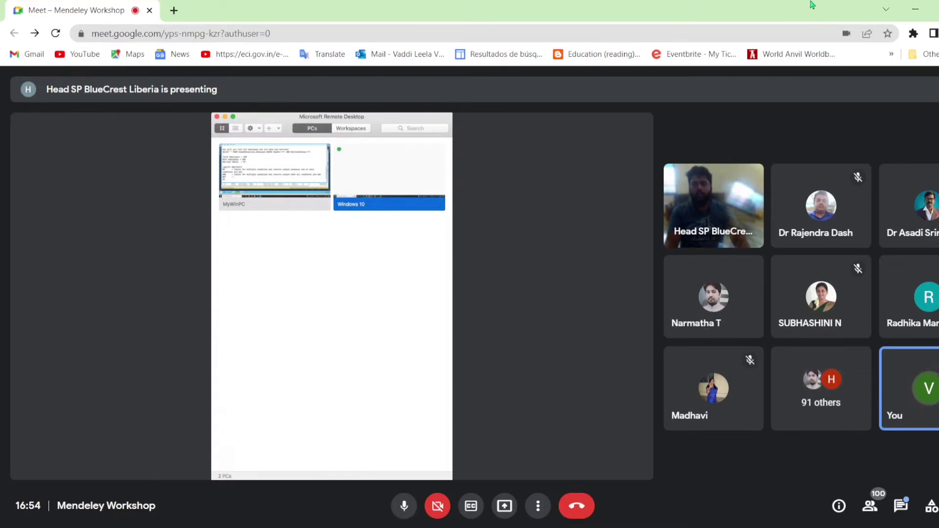
mouse_move(480, 313)
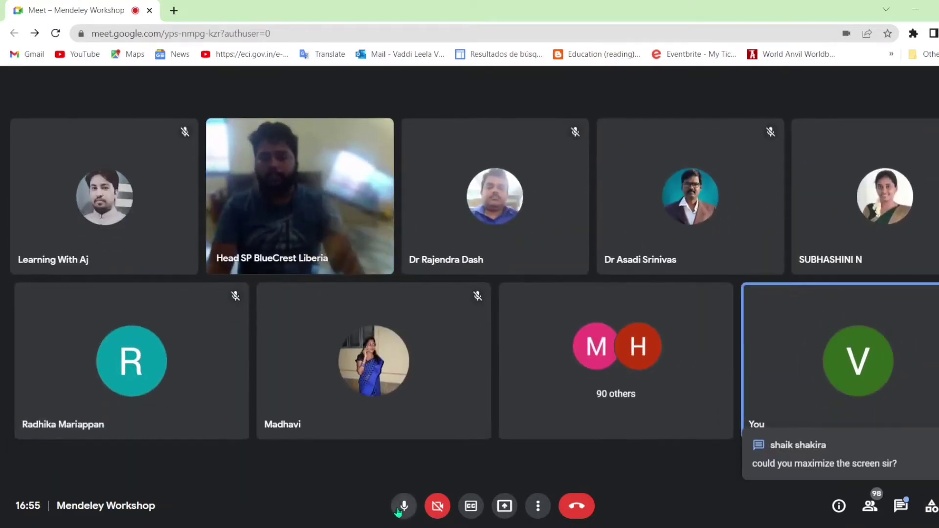
click(401, 511)
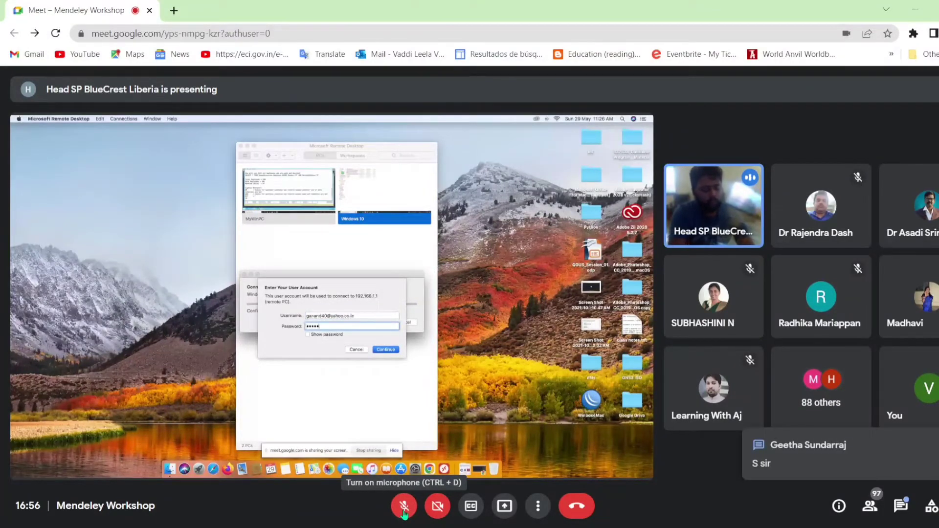
click(404, 511)
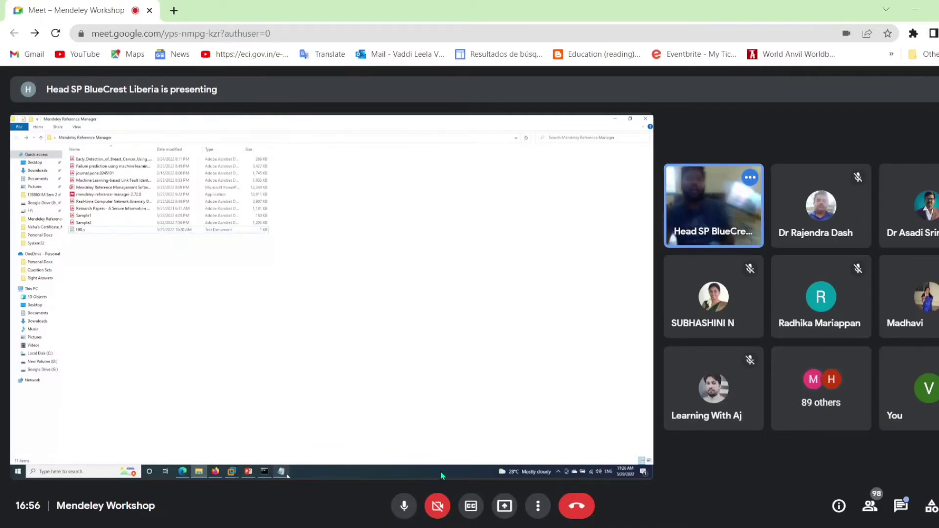
click(398, 510)
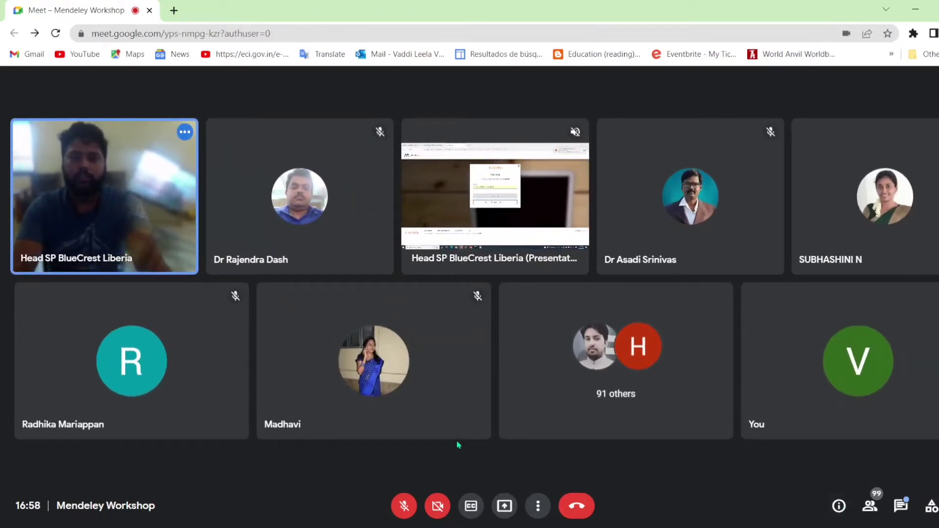
- Show the Mendeley Workshop meeting in full screen
double_click(505, 226)
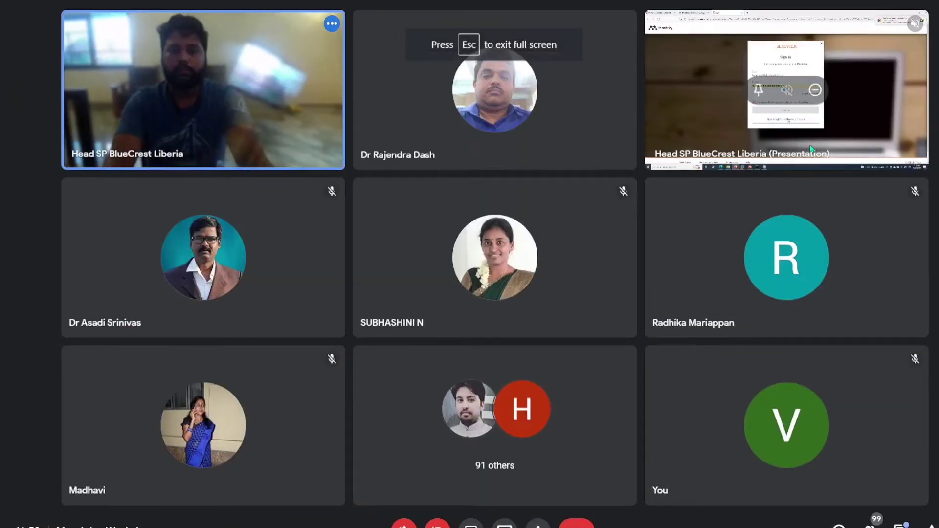
key(Escape)
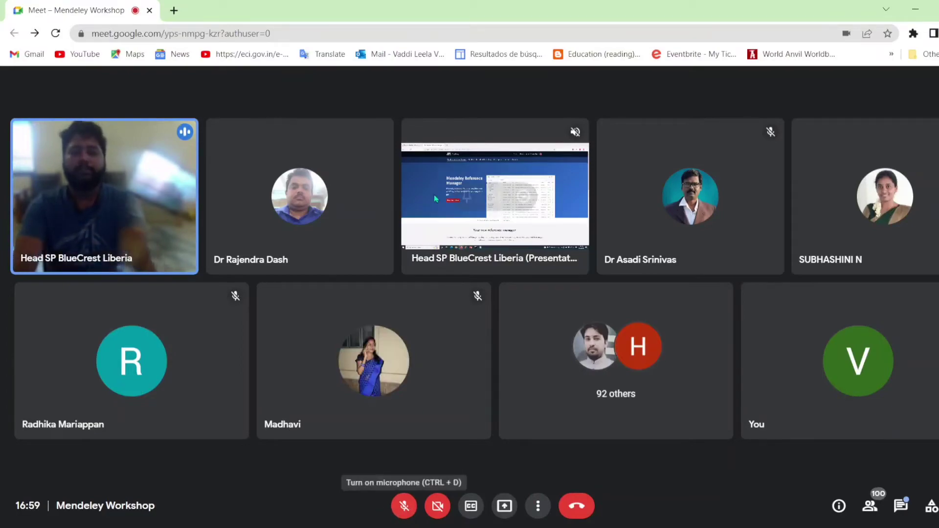
double_click(449, 215)
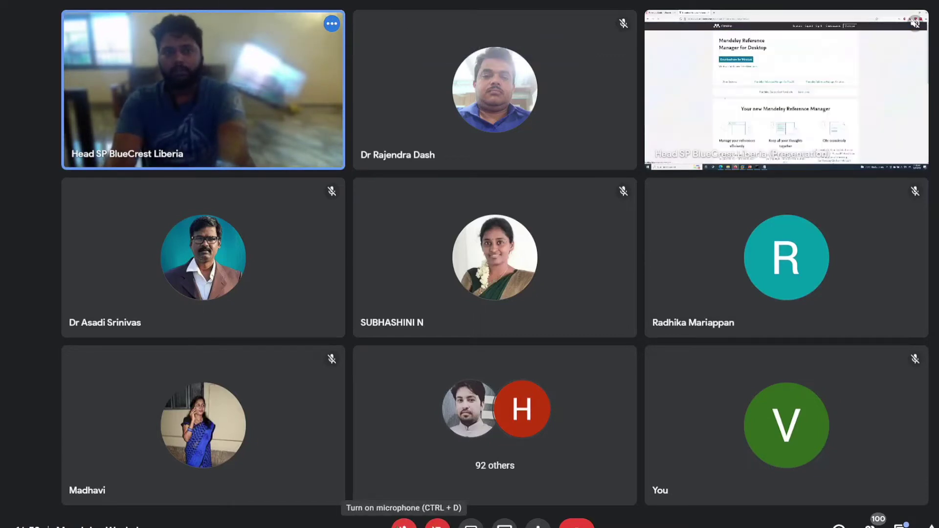
- Unmute the microphone during the full-screen meeting to talk to the presenter, and mute it again after each of two remarks
click(400, 526)
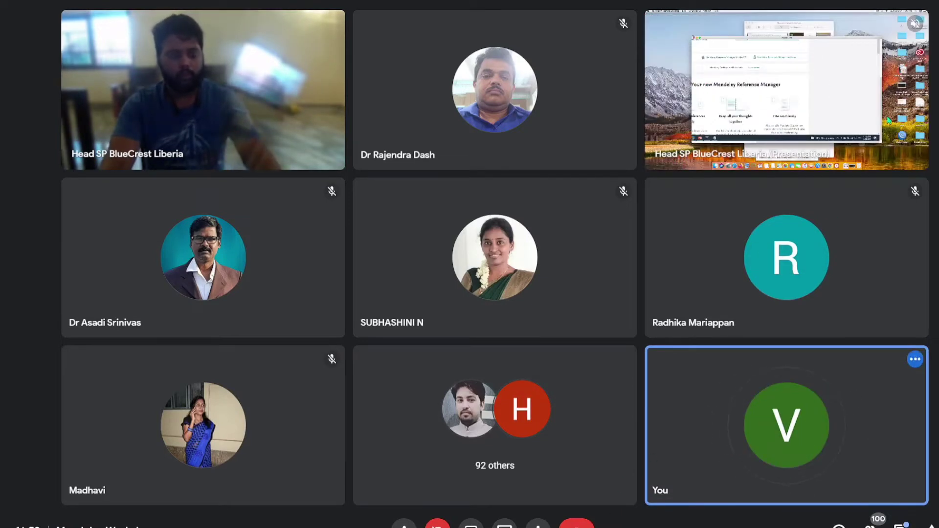
mouse_move(888, 117)
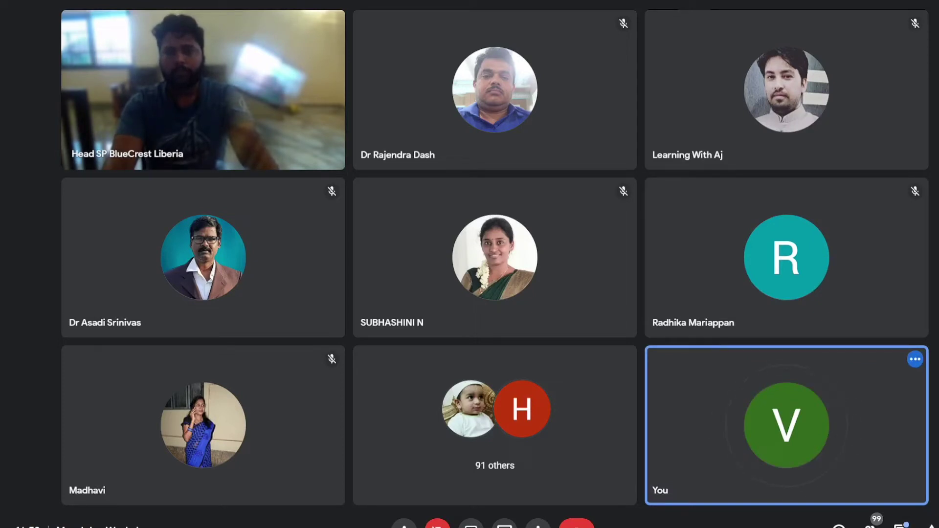
key(ctrl+d)
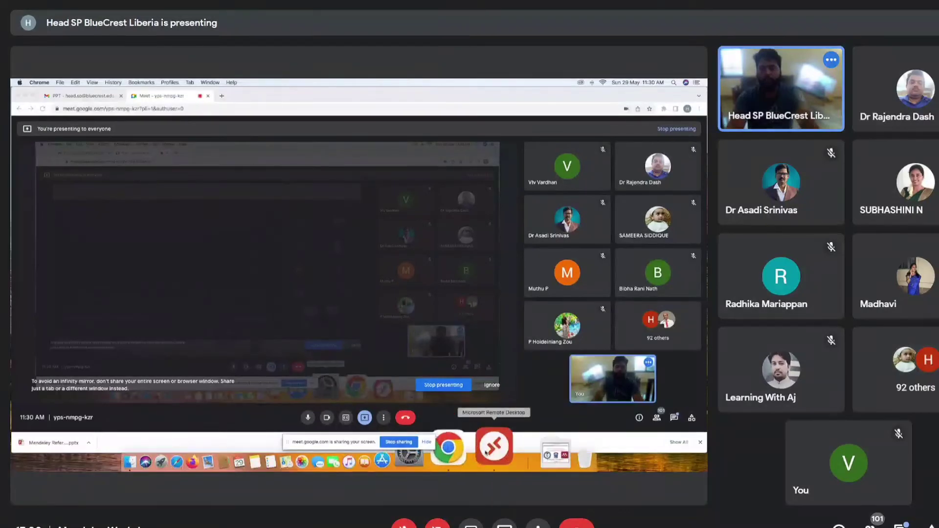
key(ctrl+d)
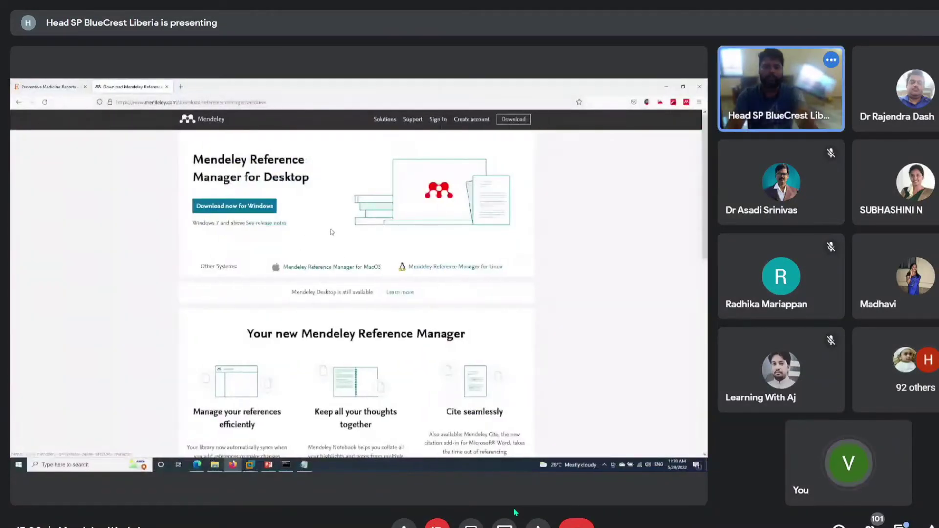
key(ctrl+d)
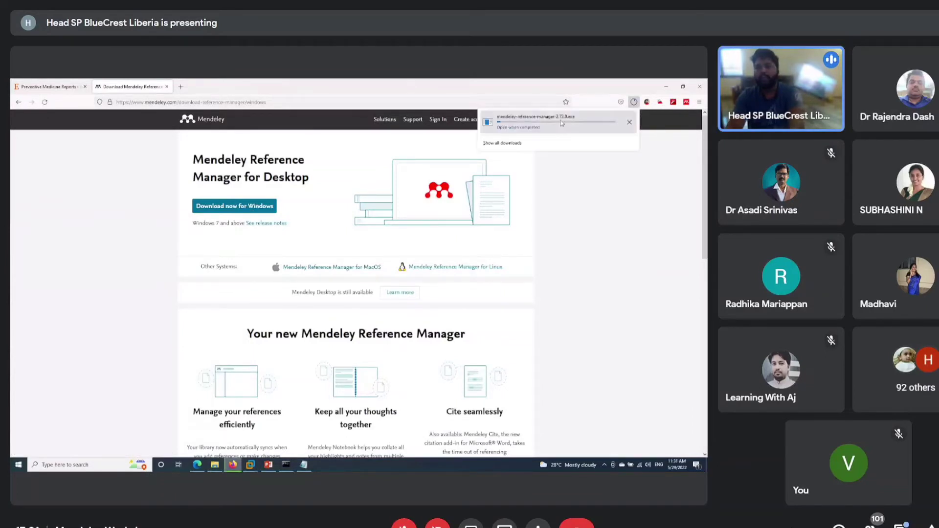
- Cancel the running download of mendeley-reference-manager-2.72.0.exe and close the list of recent downloads
right_click(563, 124)
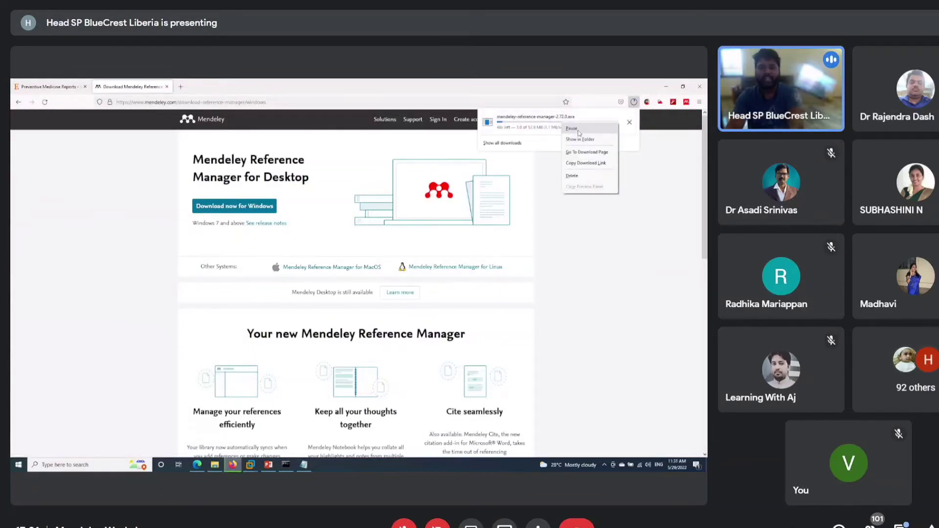
click(572, 129)
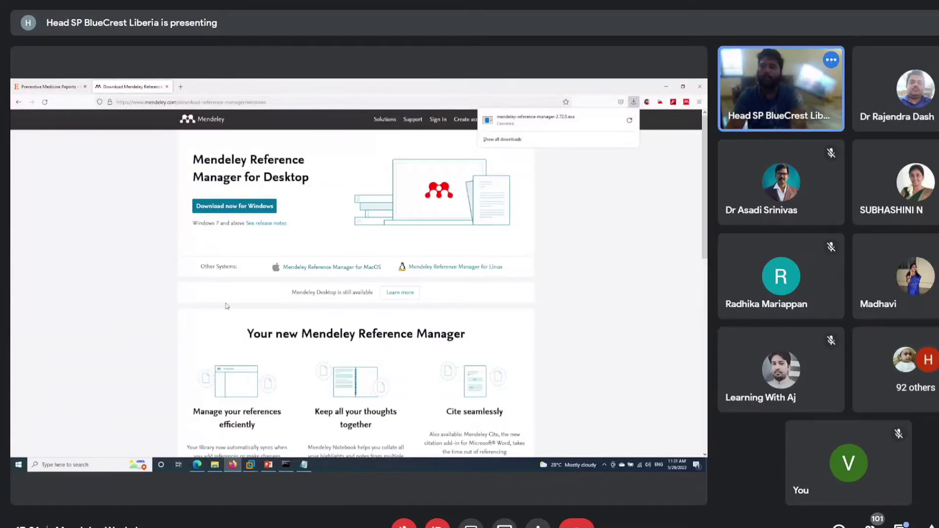
click(634, 102)
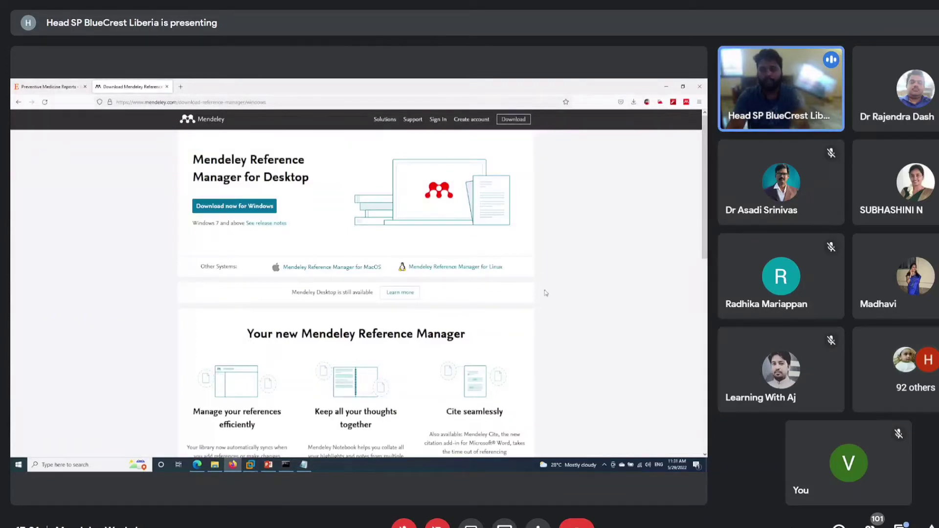
scroll(546, 293, down, 3)
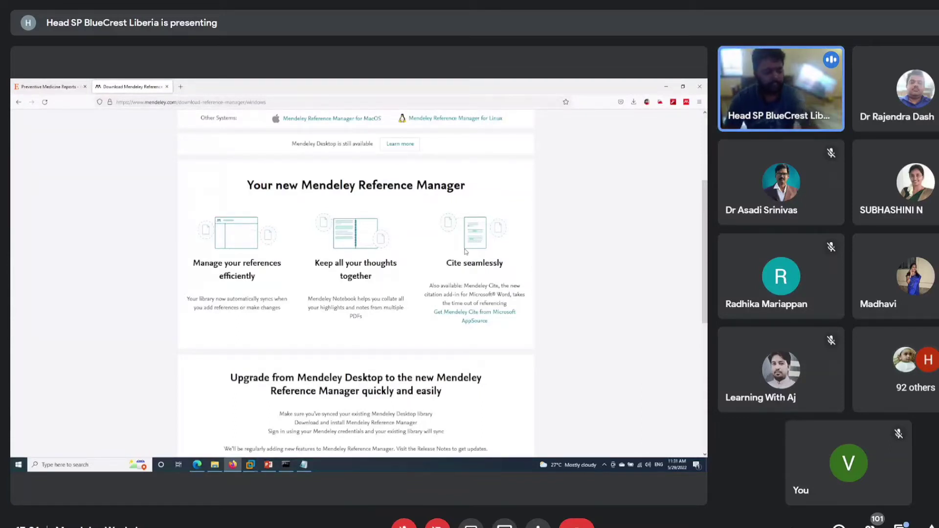
- Switch to Microsoft Word by launching it through its run command, and create a blank document
key(super+r)
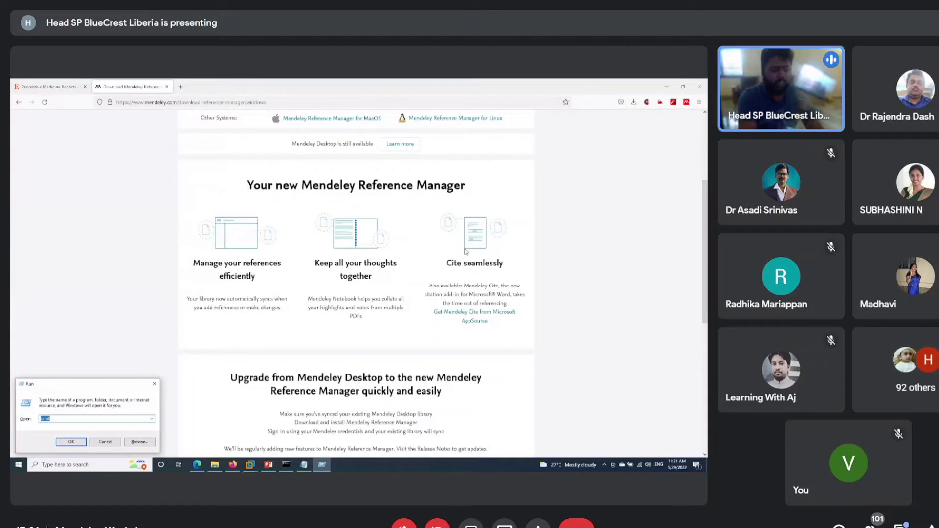
text(winwor)
key(Return)
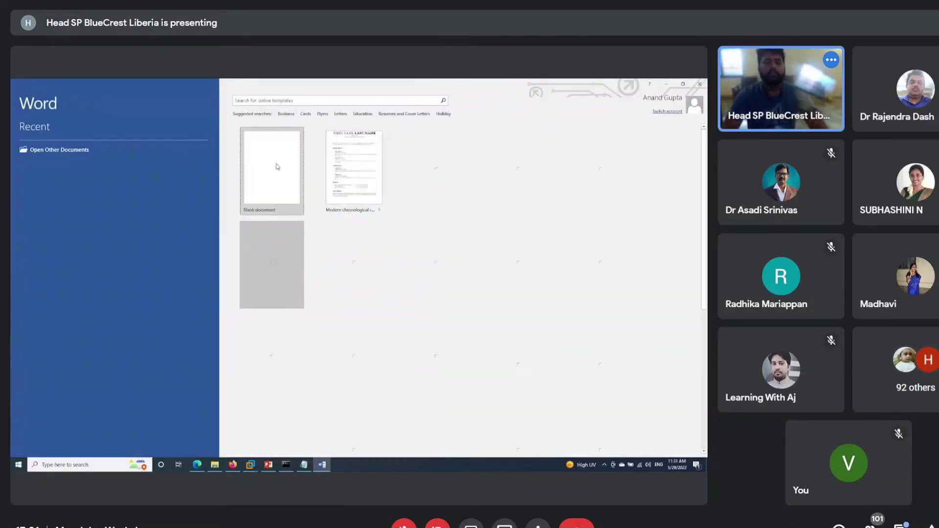
click(277, 167)
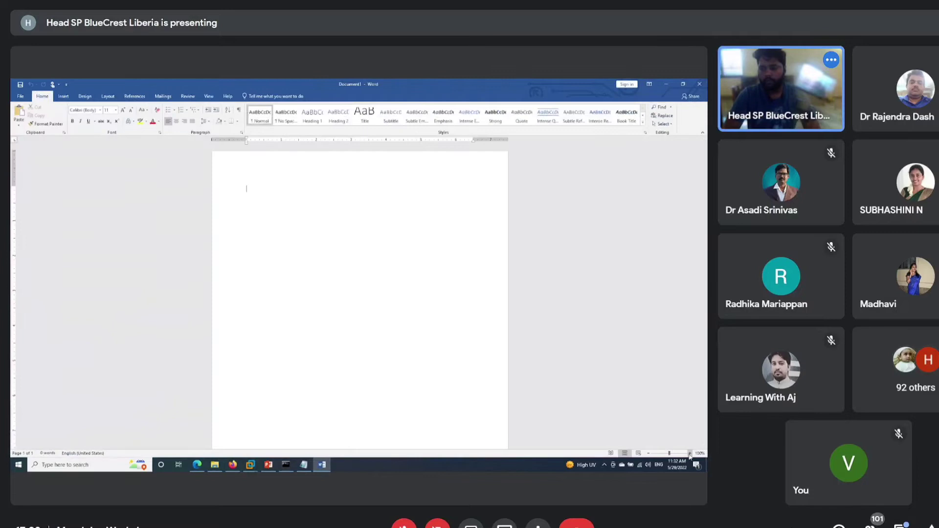
- Start an automatically numbered list in the blank document with "List" as its first item
click(689, 453)
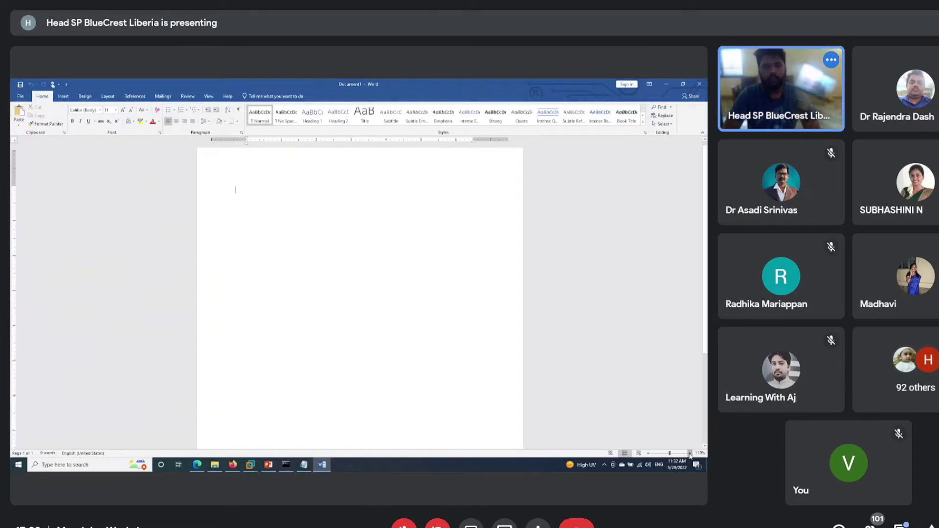
click(689, 454)
click(689, 454)
click(690, 453)
click(690, 454)
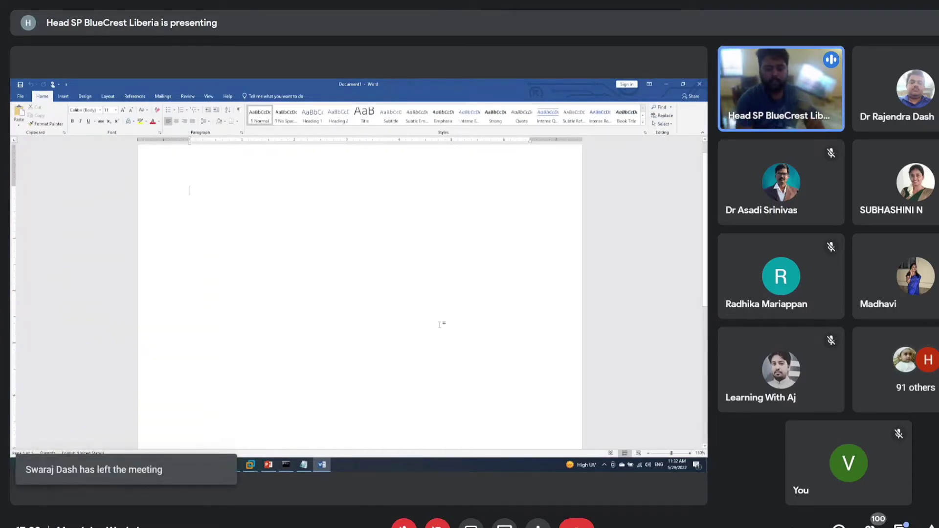
text(1)
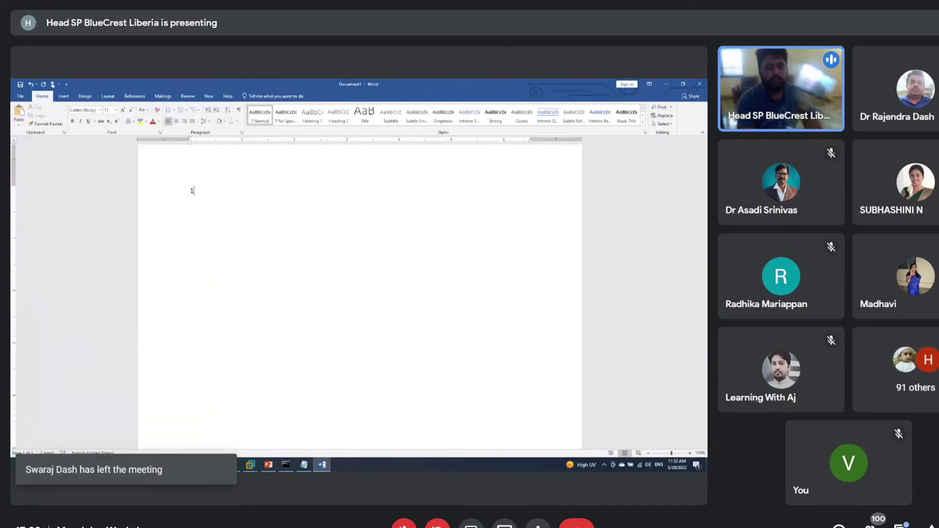
text(. )
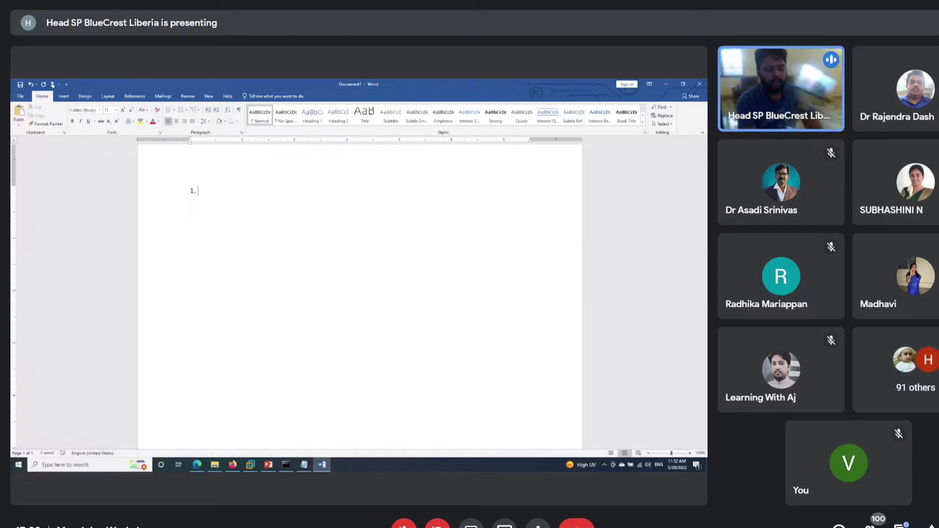
text(L)
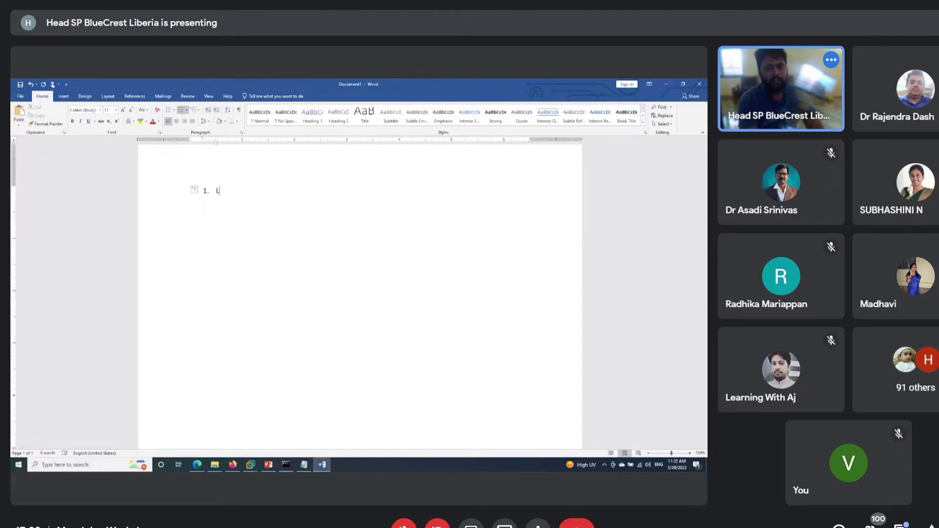
text(ist)
key(Return)
- Extend the numbered list with items 2 to 10, each reading "List"
text(List)
key(Return)
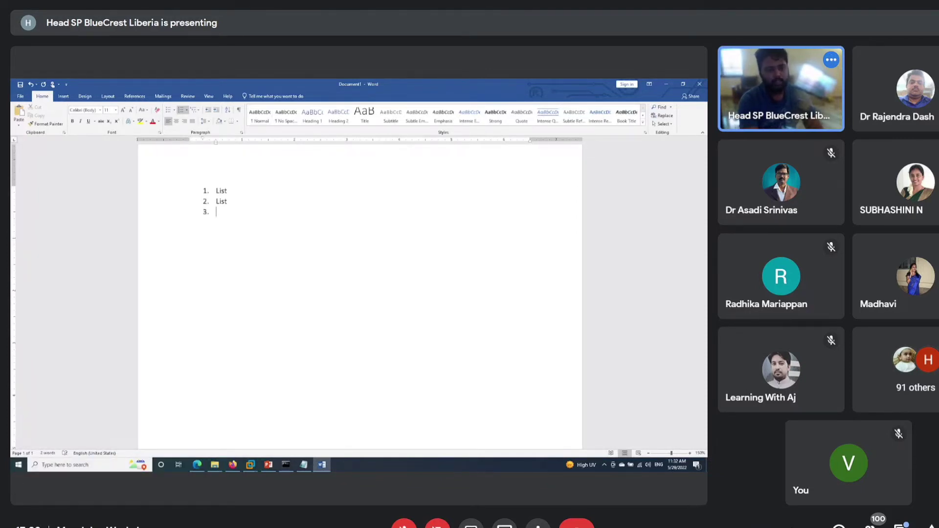
text(List)
key(Return)
text(List)
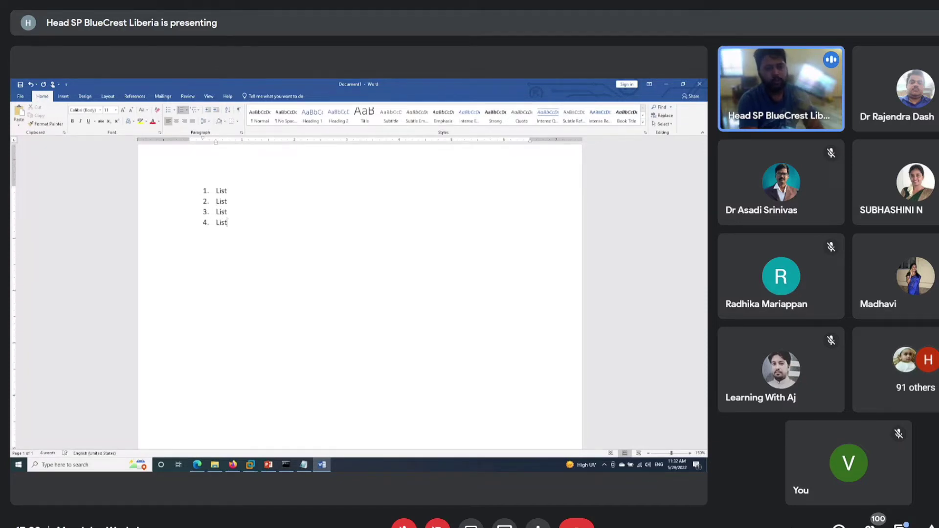
key(Return)
text(List)
key(Return)
text(List)
key(Return)
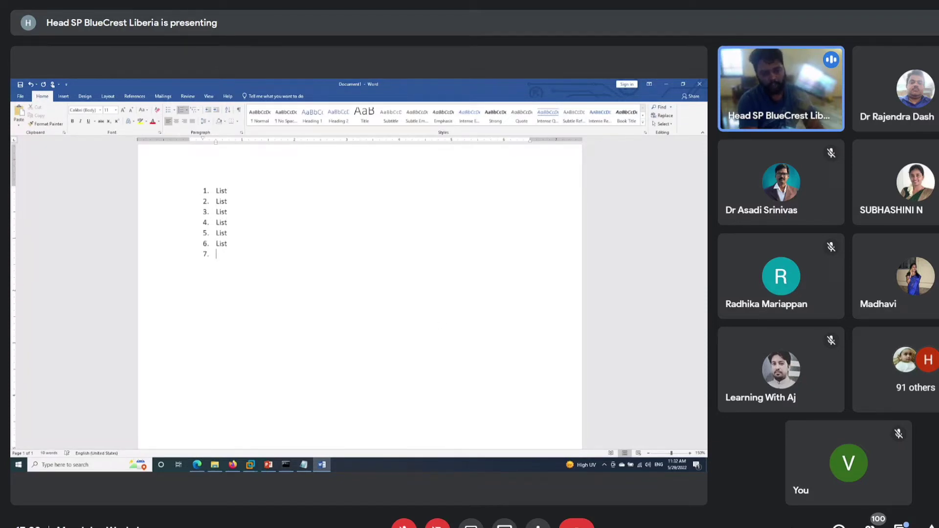
text(List)
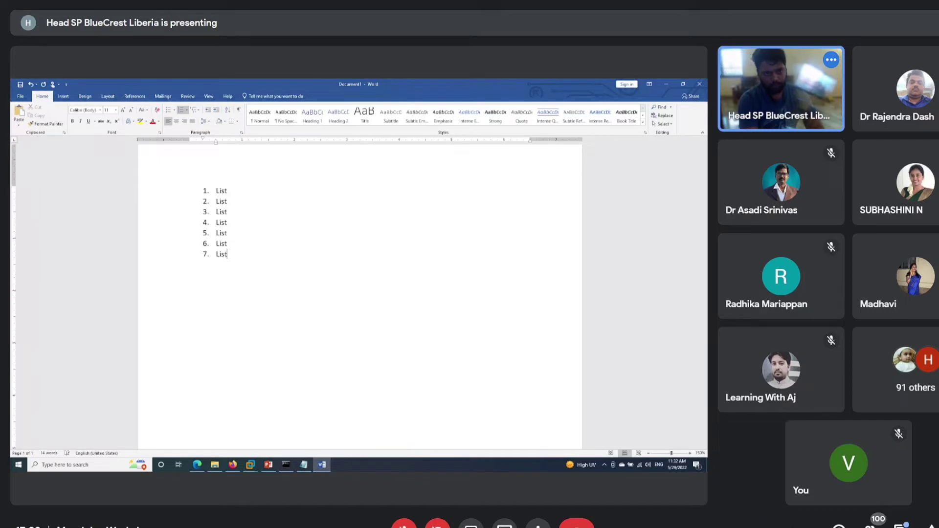
key(Return)
text(List)
key(Return)
text(List)
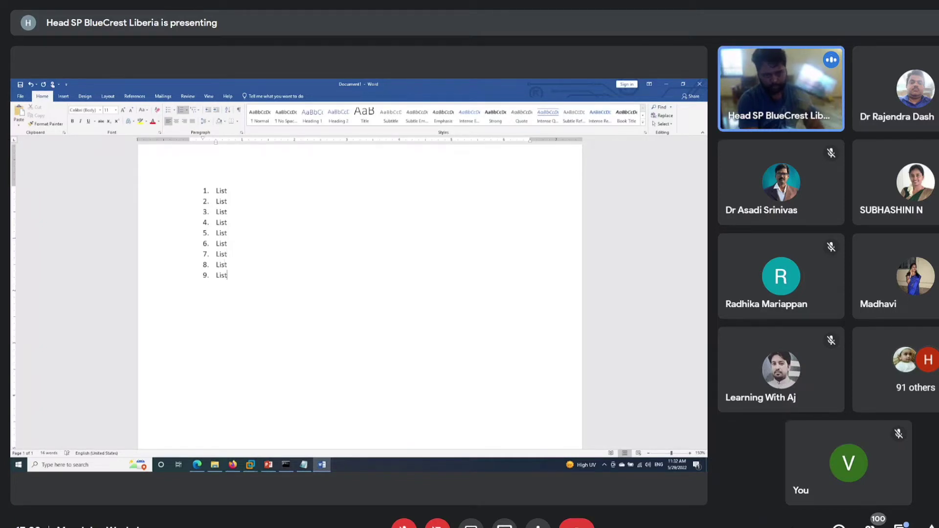
key(Return)
text(List)
key(Return)
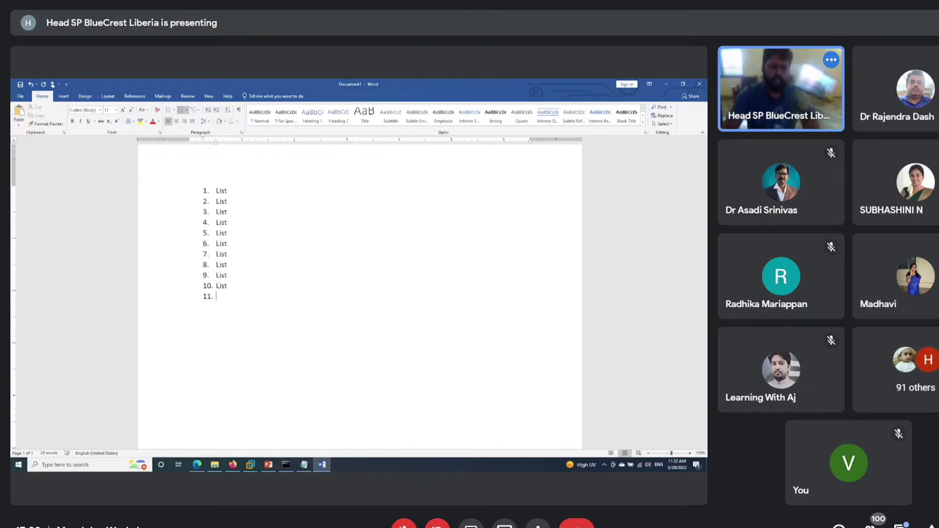
- Try indenting the list numbers further, and undo this together with the items added after the first
click(211, 288)
drag(211, 289, 230, 292)
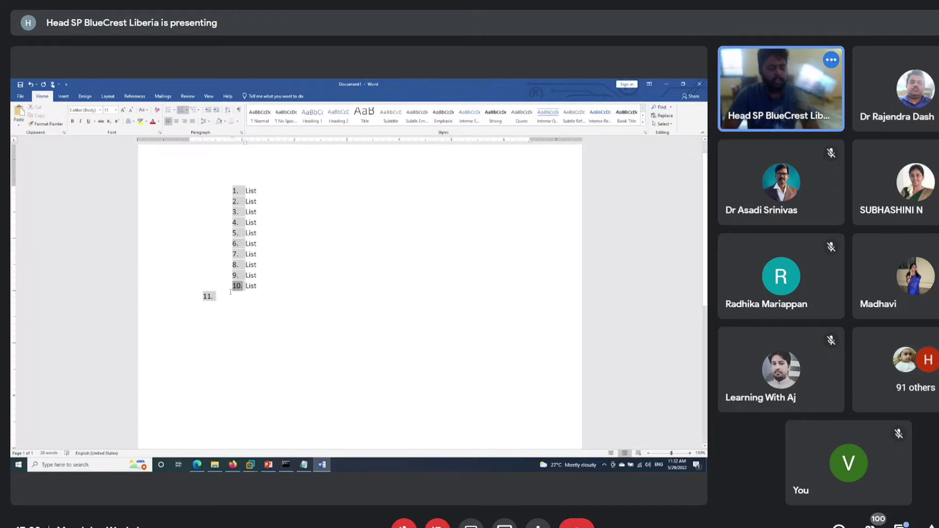
key(ctrl+z)
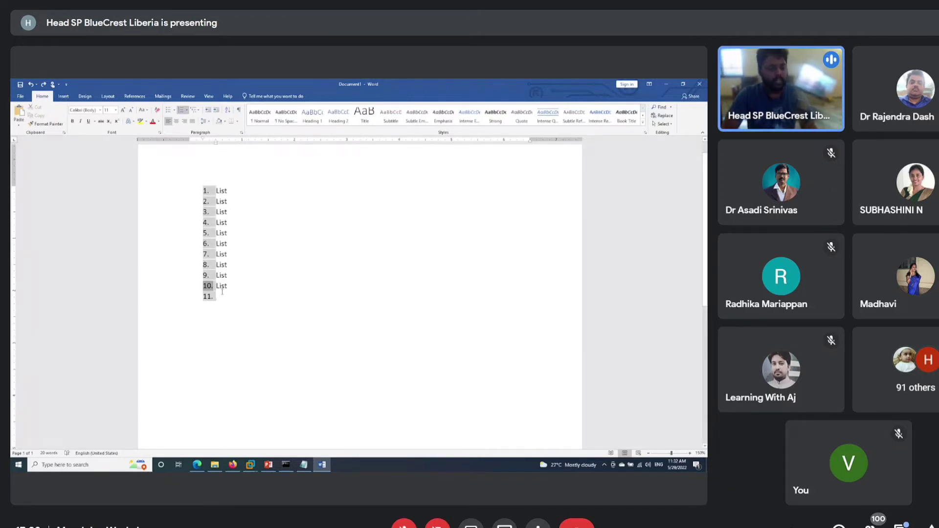
key(ctrl+z)
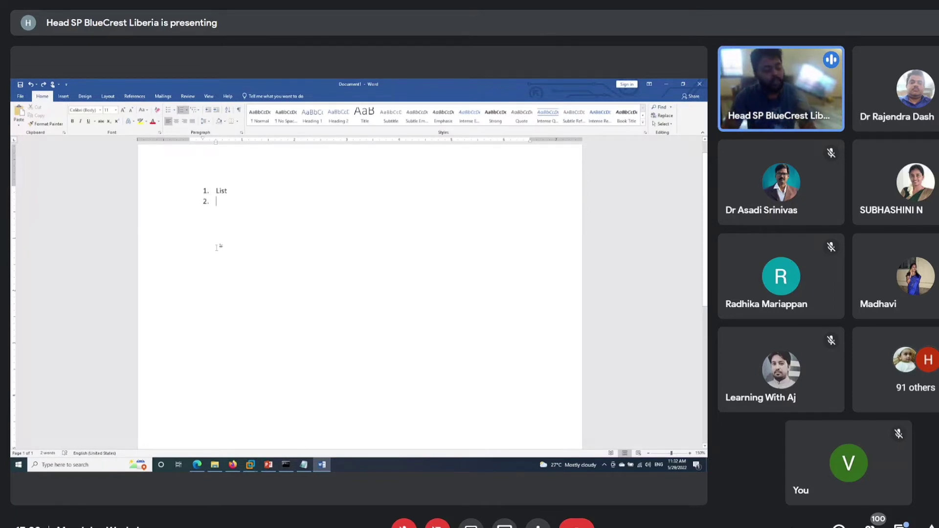
- Undo the remaining numbered list and close the blank document without saving it
key(ctrl+z)
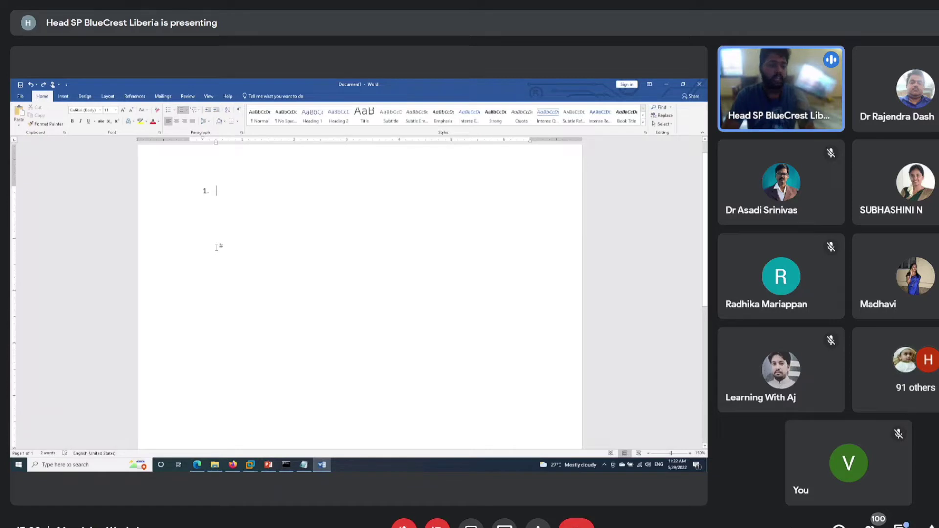
key(ctrl+z)
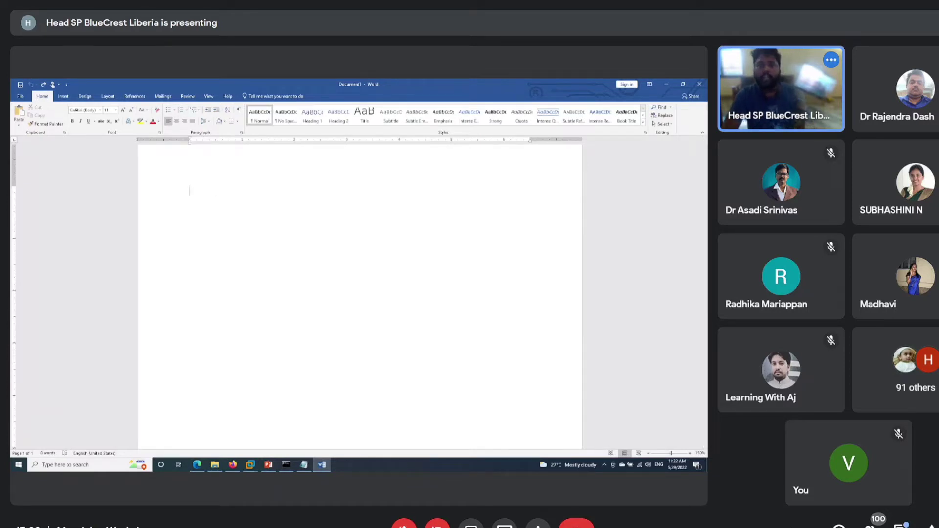
click(699, 84)
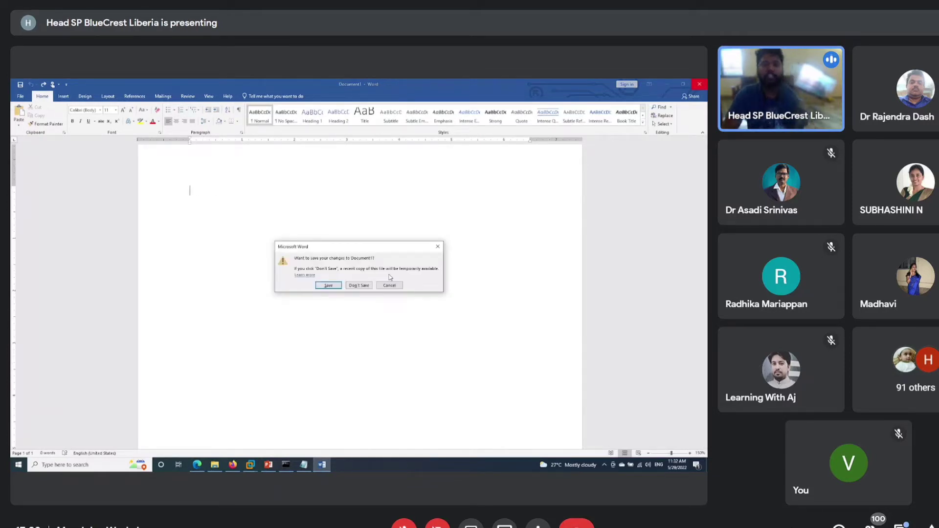
click(359, 285)
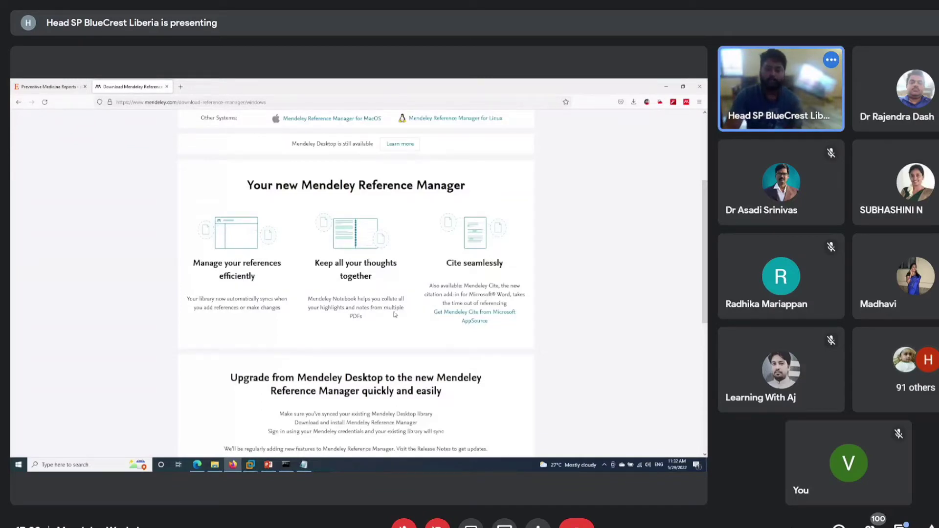
- Open the Mendeley Cite page on Microsoft AppSource, check the signed-in account, and get the add-in by confirming the account details
click(502, 316)
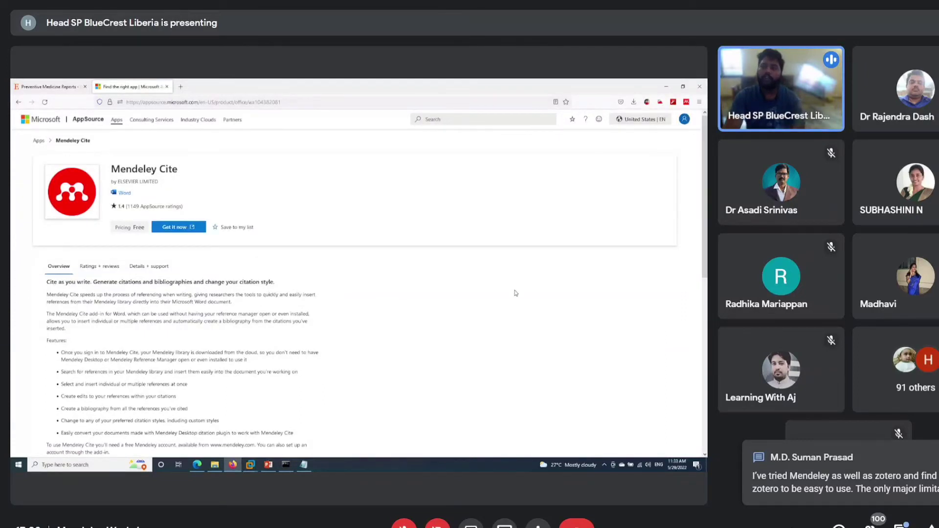
click(684, 120)
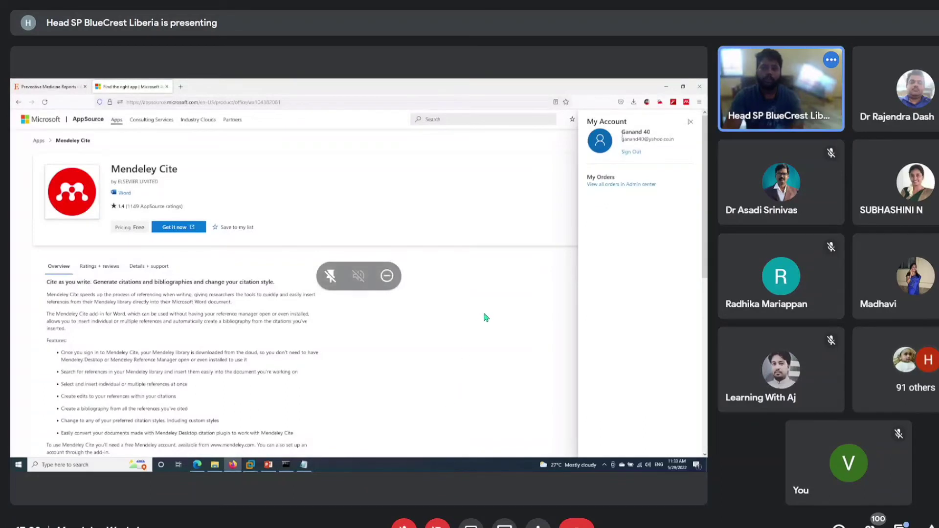
click(695, 124)
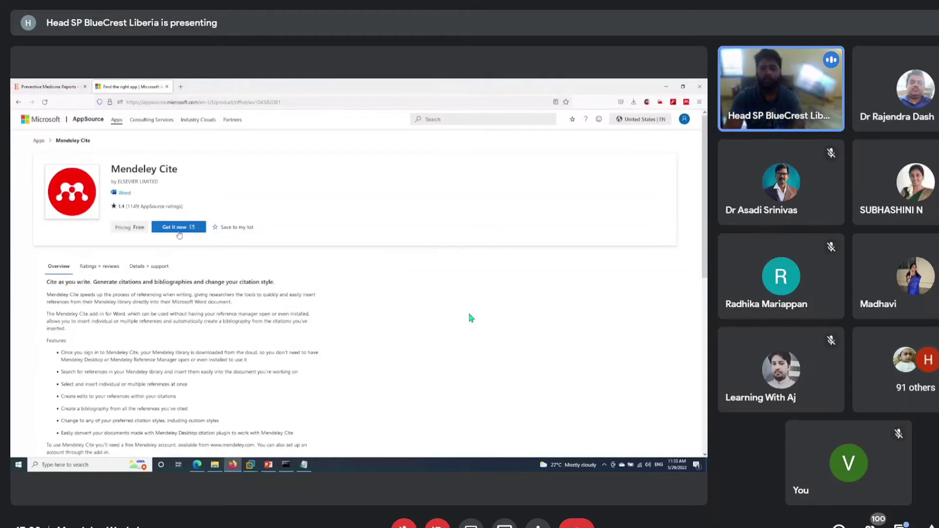
click(178, 228)
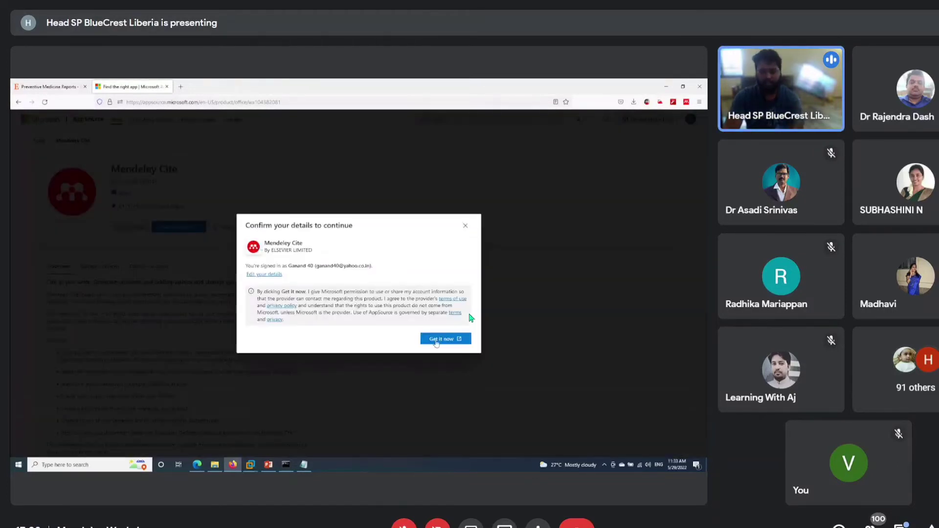
click(436, 341)
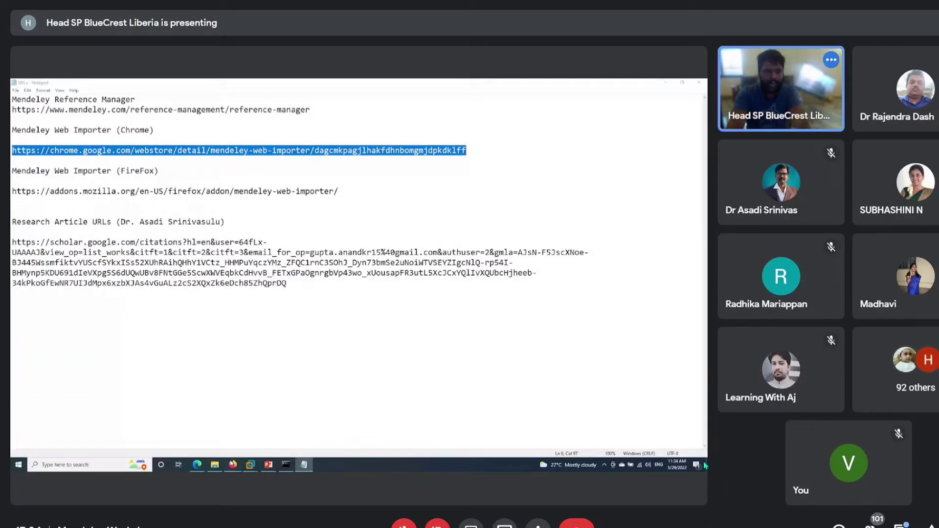
- Leave the full-screen view of the meeting, unmute the microphone to speak, and mute it again
key(F11)
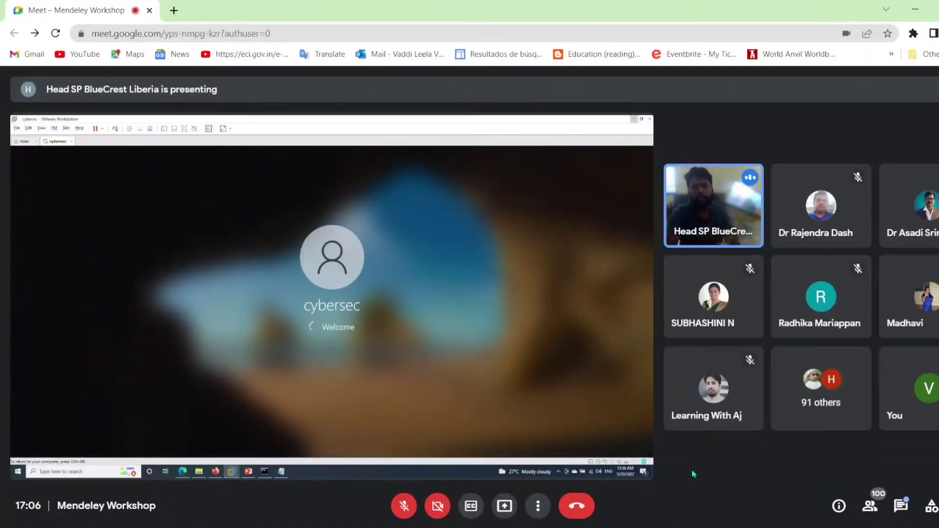
click(407, 505)
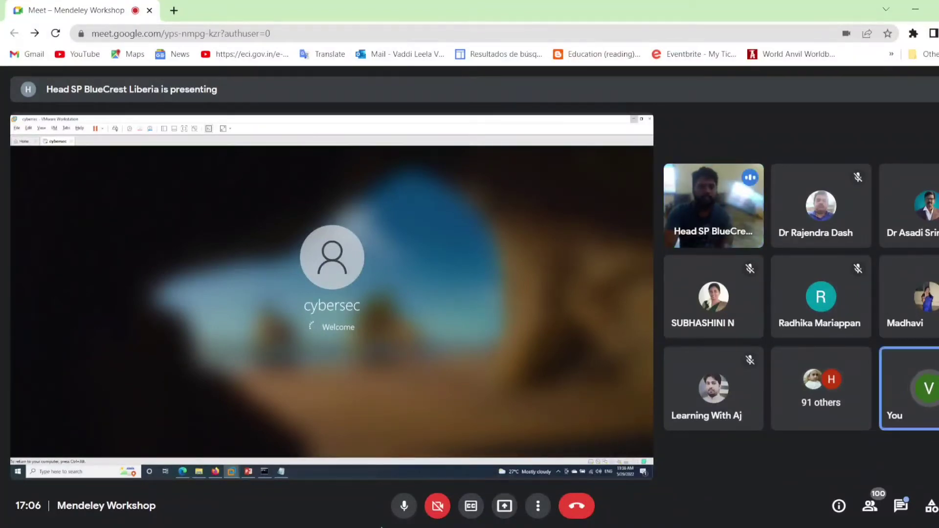
click(404, 507)
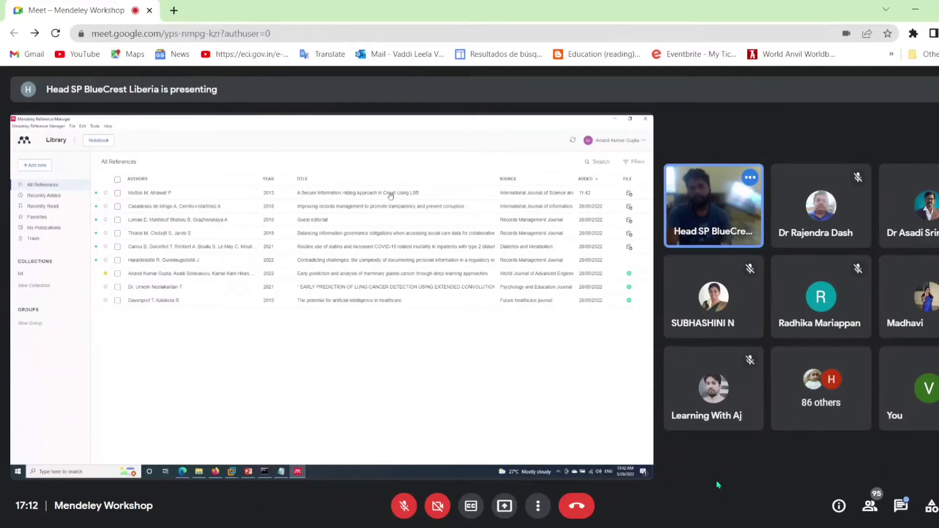
mouse_move(500, 428)
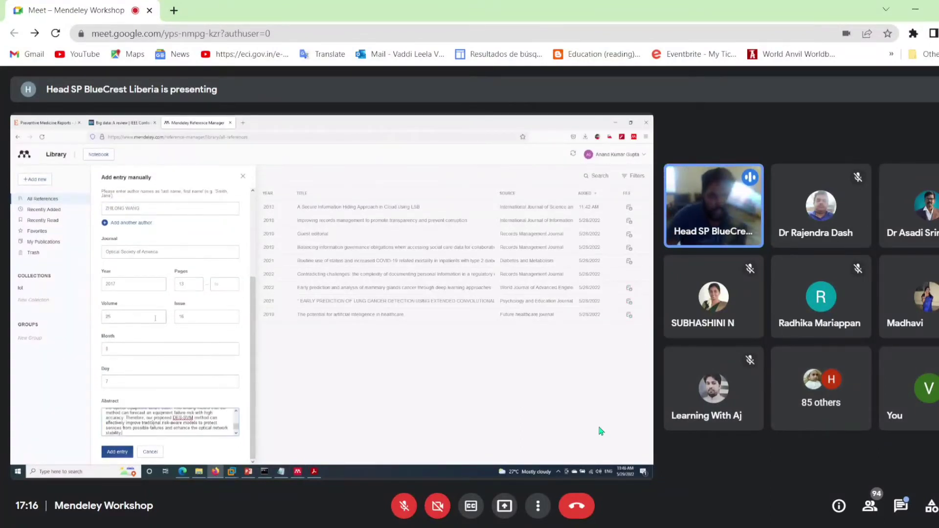
right_click(601, 431)
click(520, 436)
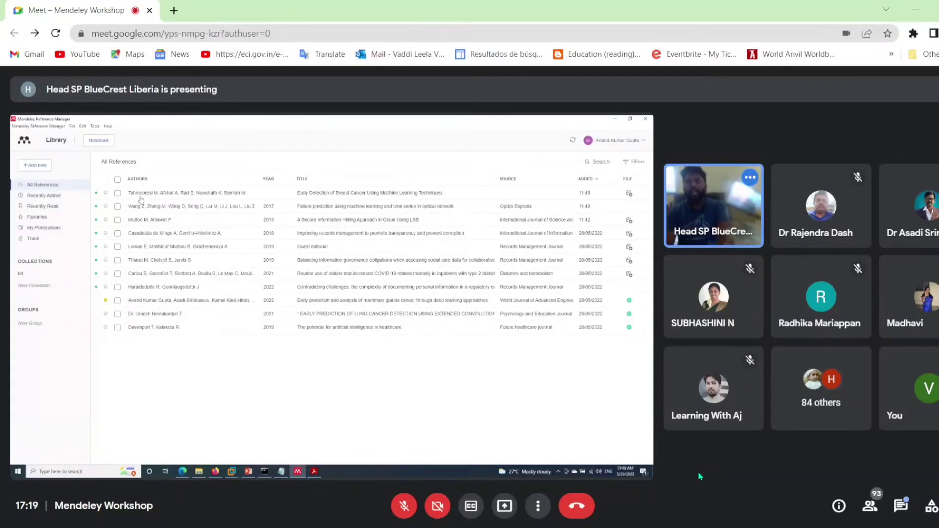
mouse_move(634, 459)
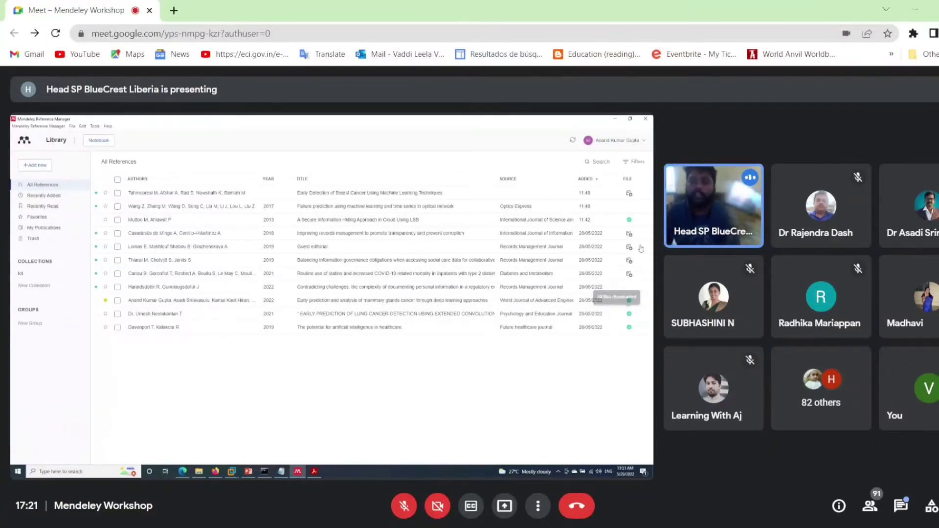
mouse_move(169, 421)
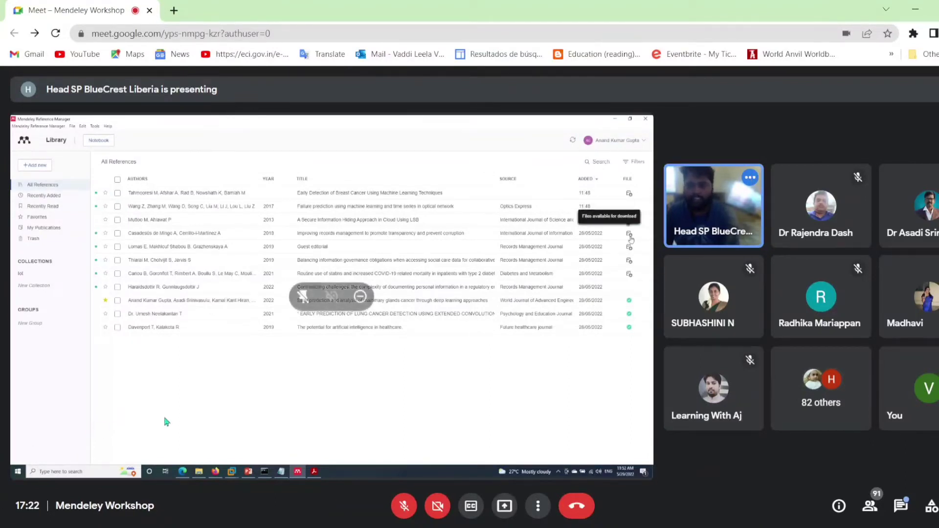
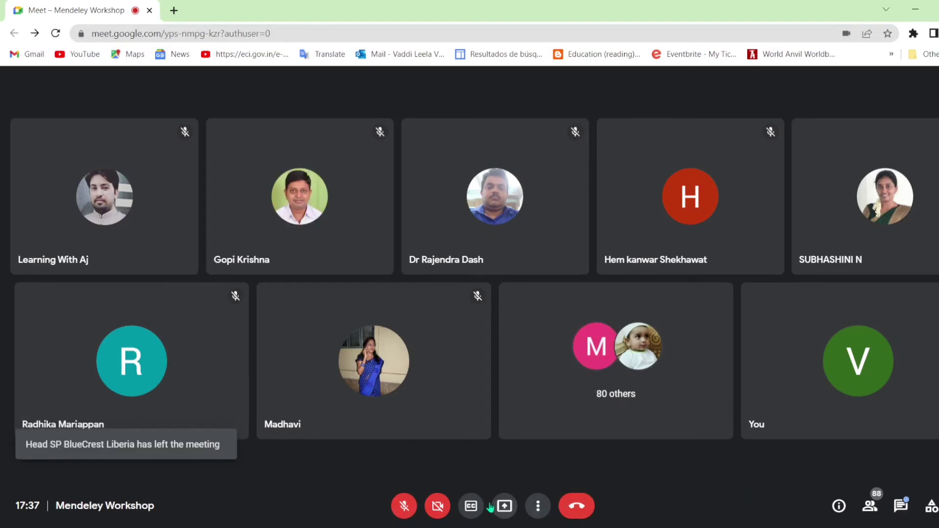
- Unmute the microphone to speak, mute it again, and check the in-call messages before closing them
click(409, 506)
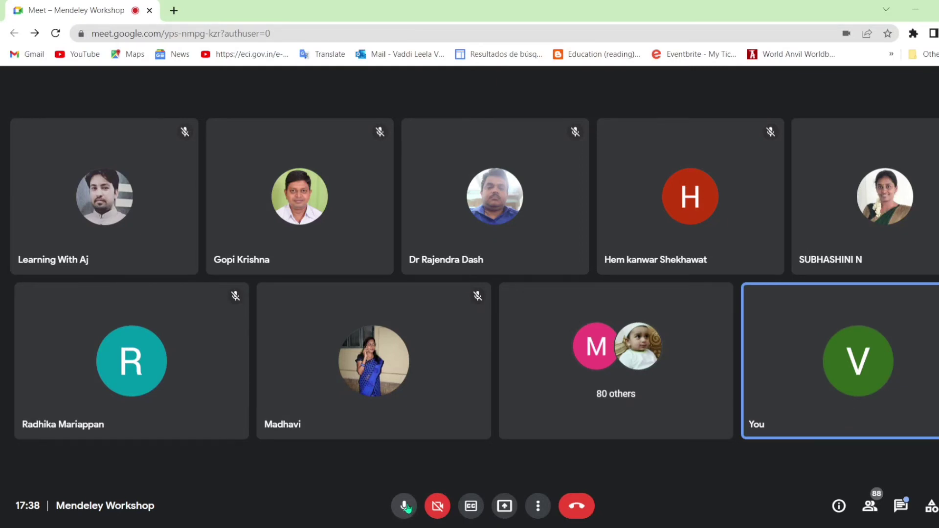
click(404, 506)
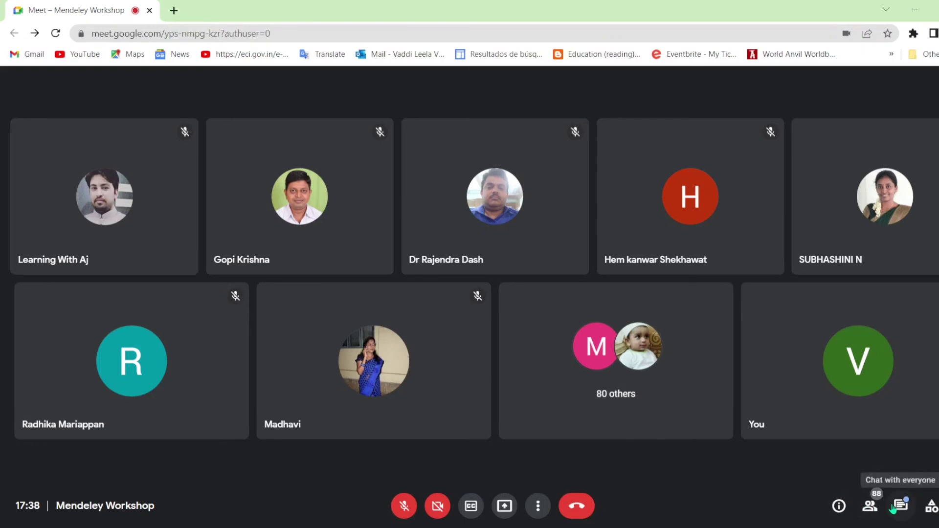
click(899, 505)
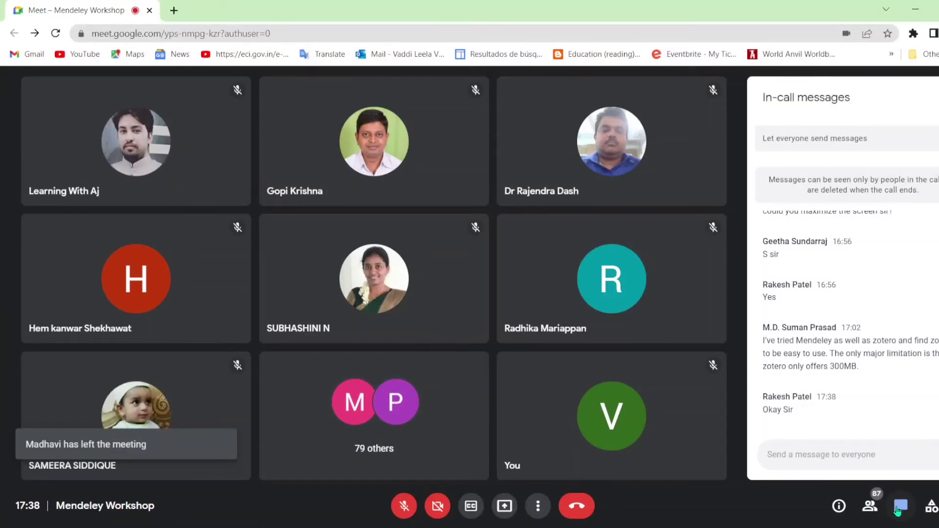
click(900, 506)
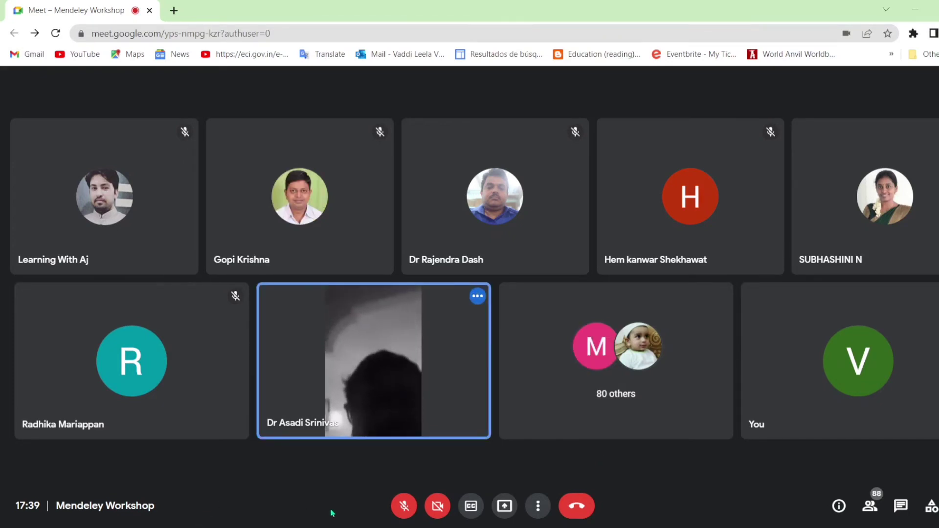
- Turn on the microphone and the camera in the meeting, leaving both active
click(405, 507)
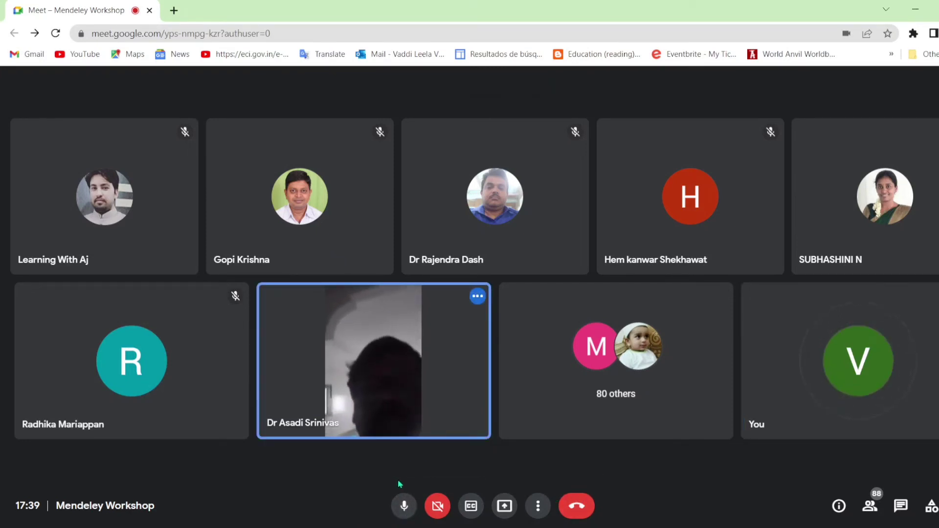
click(439, 506)
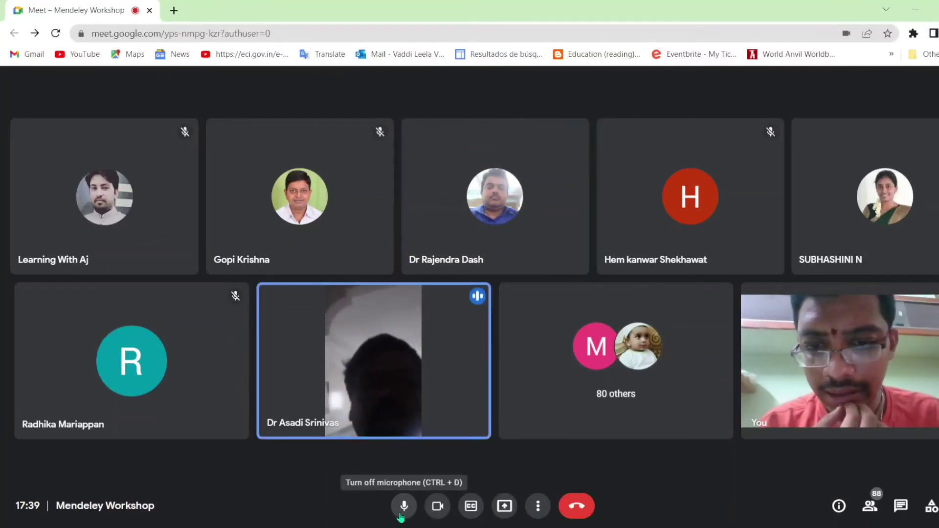
click(401, 517)
click(401, 516)
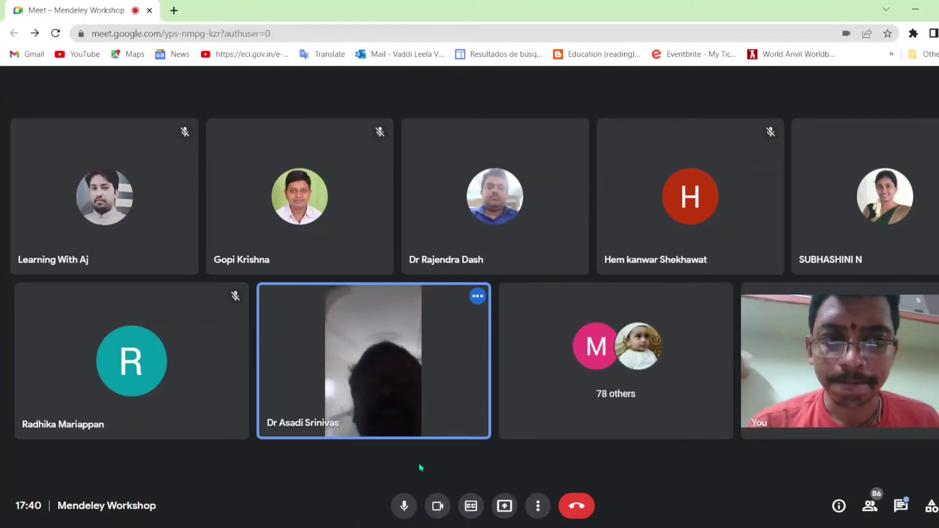
- Mute the microphone, unmute it for another remark, and turn off both the microphone and the camera
click(403, 508)
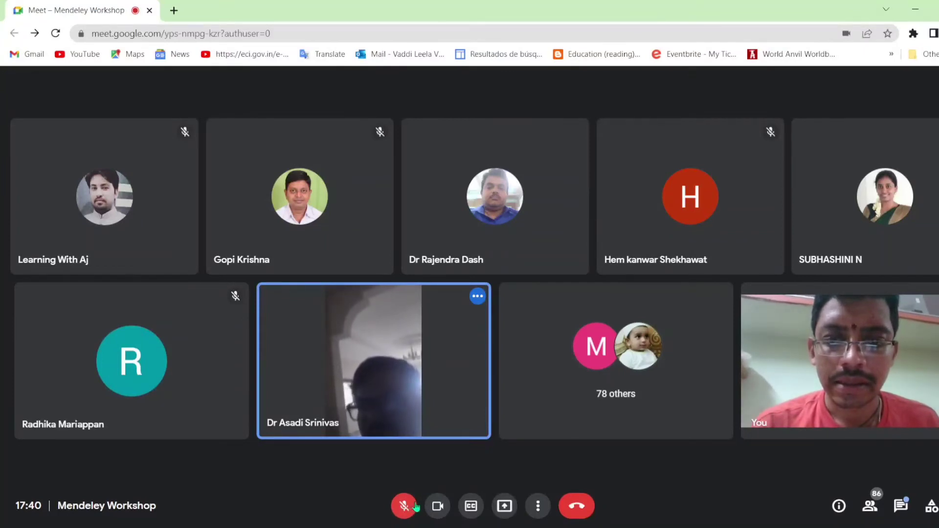
click(404, 507)
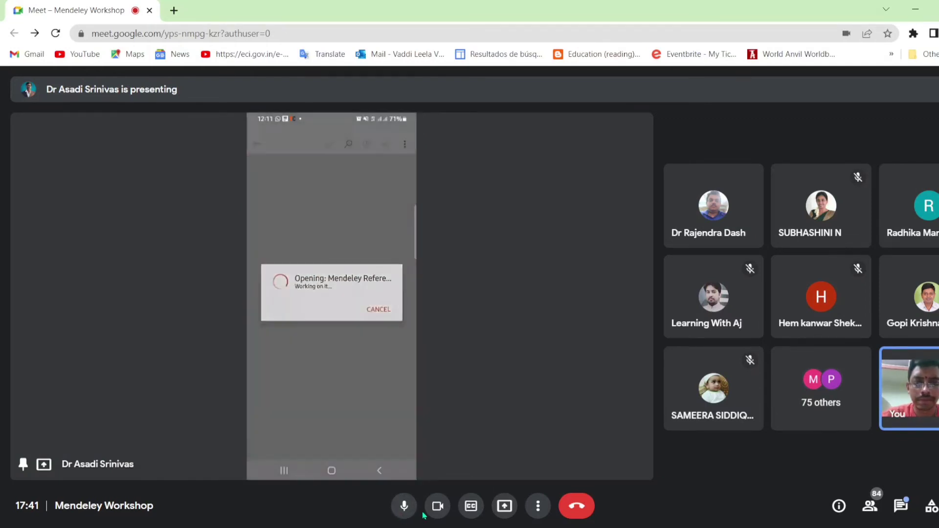
click(402, 512)
click(427, 511)
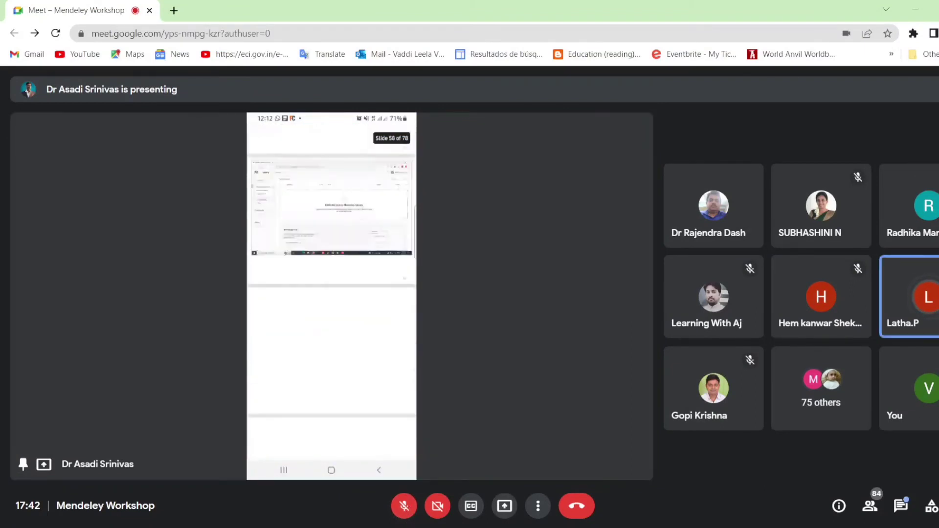
- Unmute briefly to speak, mute the own microphone again, and mute the participant whose microphone is active
click(410, 507)
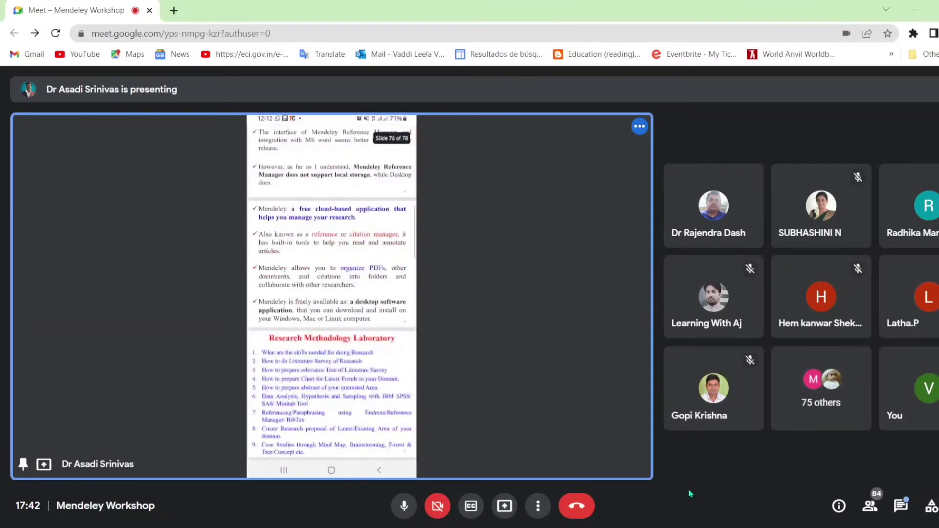
click(406, 516)
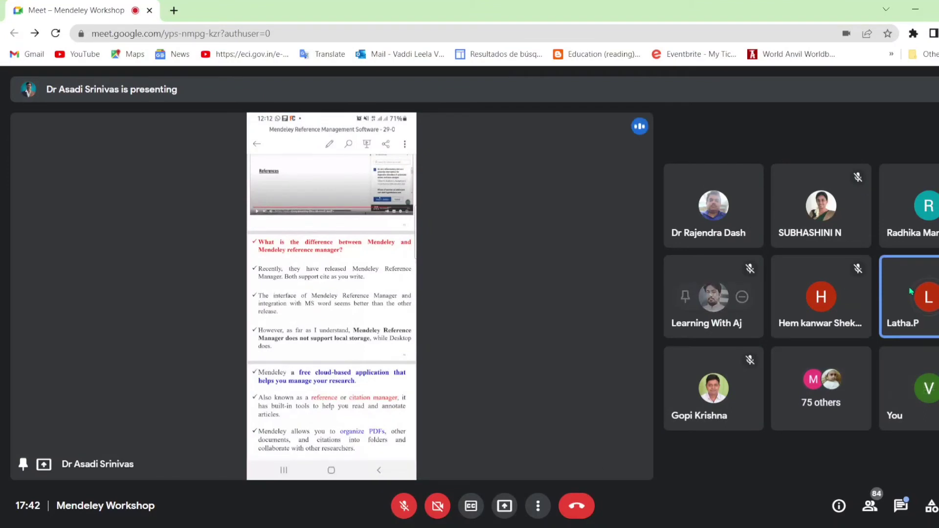
mouse_move(937, 297)
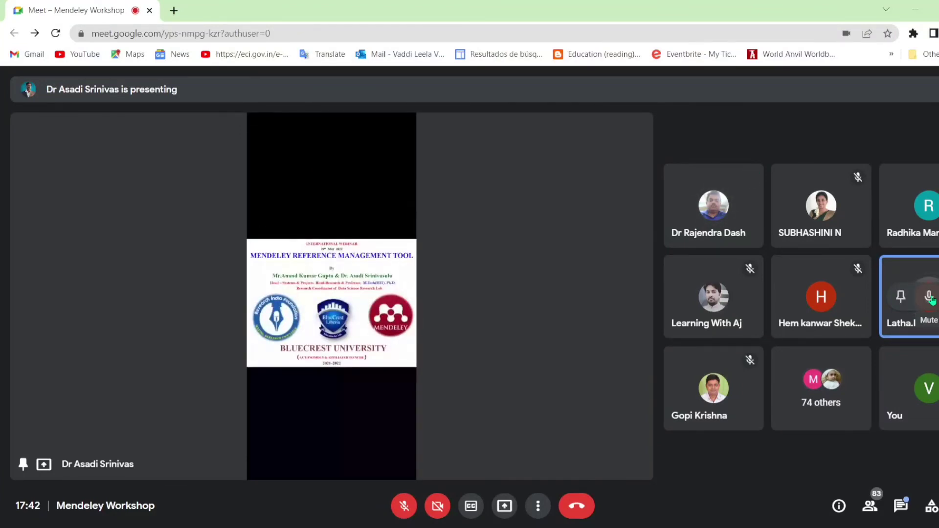
click(931, 299)
click(591, 324)
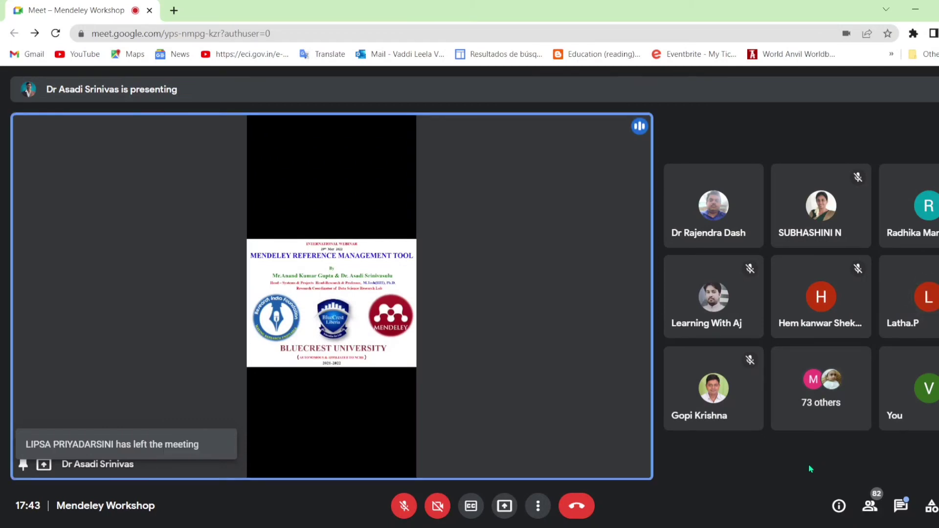
- Unmute the microphone for short remarks, open the in-call messages beside the presentation, and leave the microphone muted
click(403, 505)
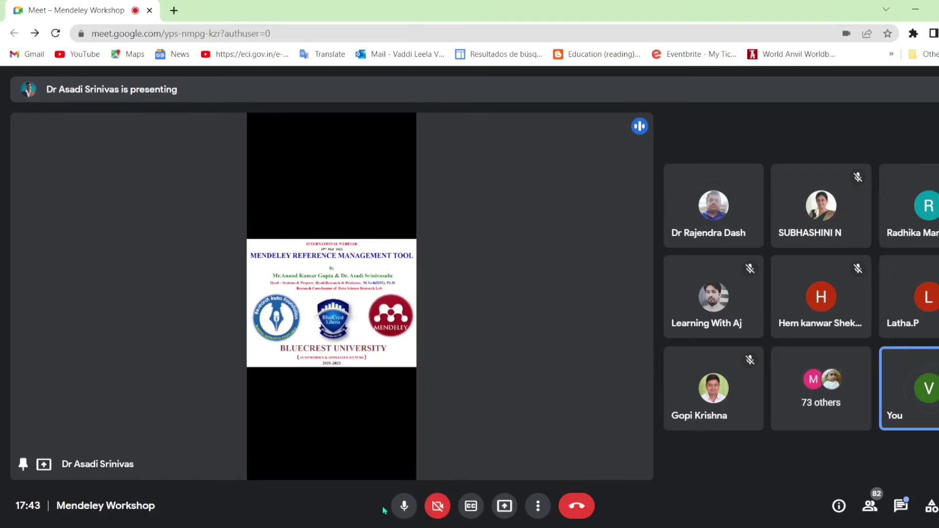
click(404, 505)
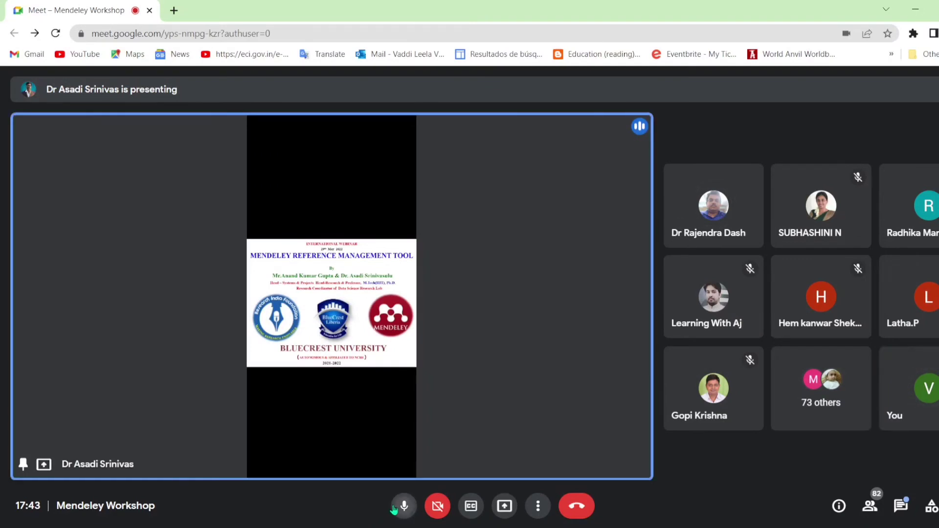
click(900, 506)
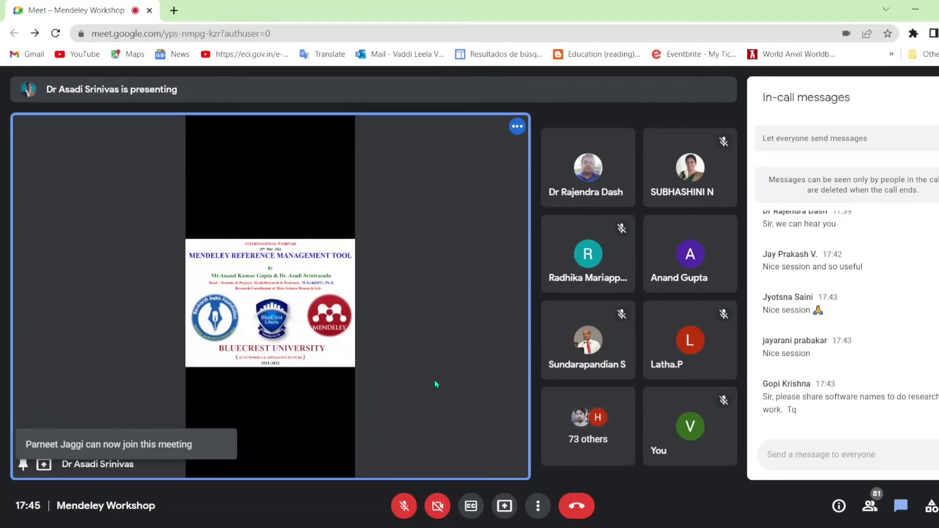
click(404, 512)
click(404, 512)
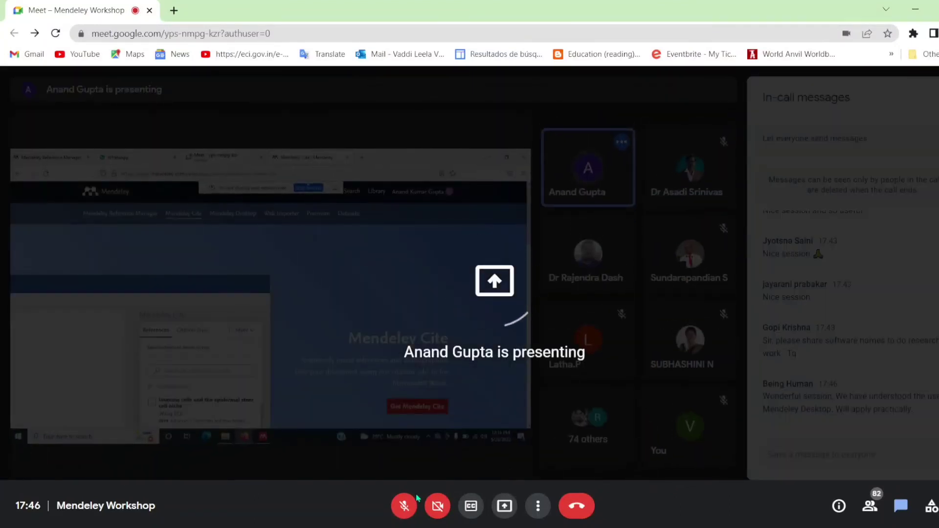
- Unmute the own microphone for a brief remark during the Mendeley Cite presentation, and mute it again
click(405, 507)
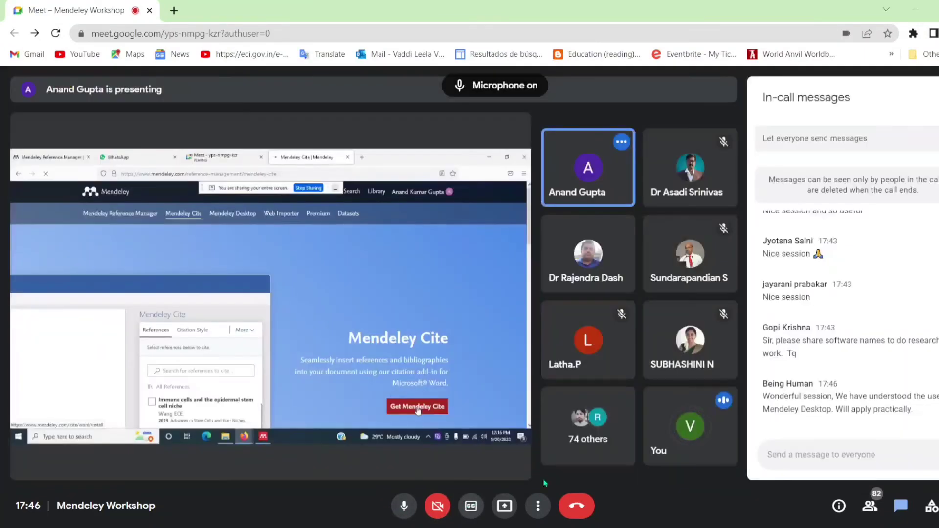
click(404, 505)
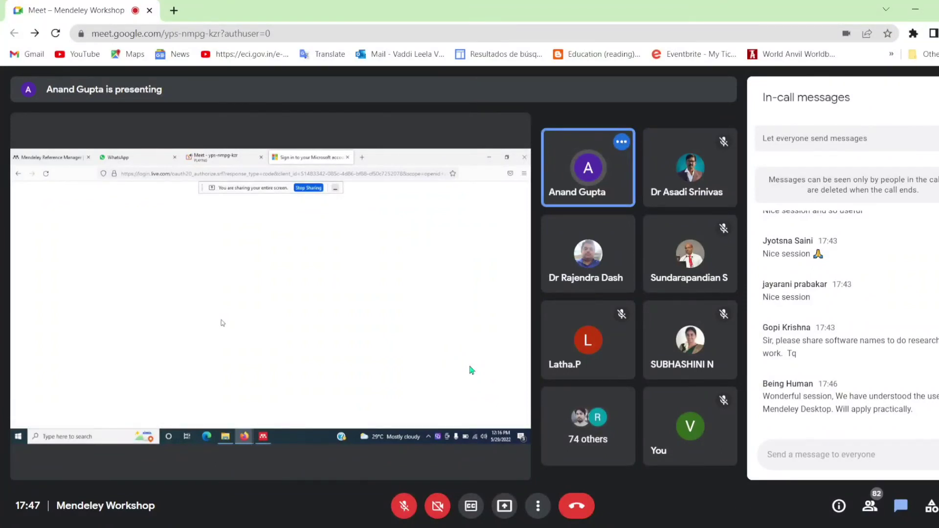
mouse_move(570, 339)
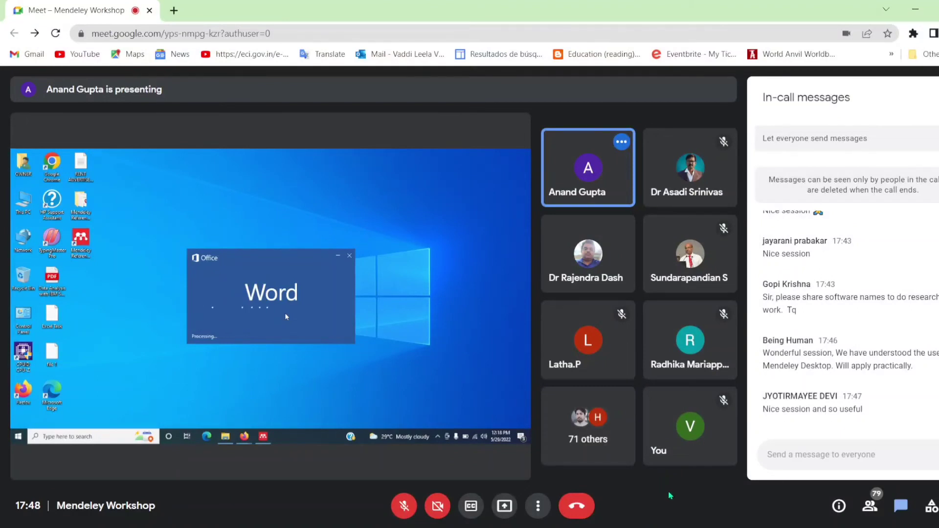
- Hide the in-call messages and mute the participant whose microphone is active for everyone in the call
click(900, 503)
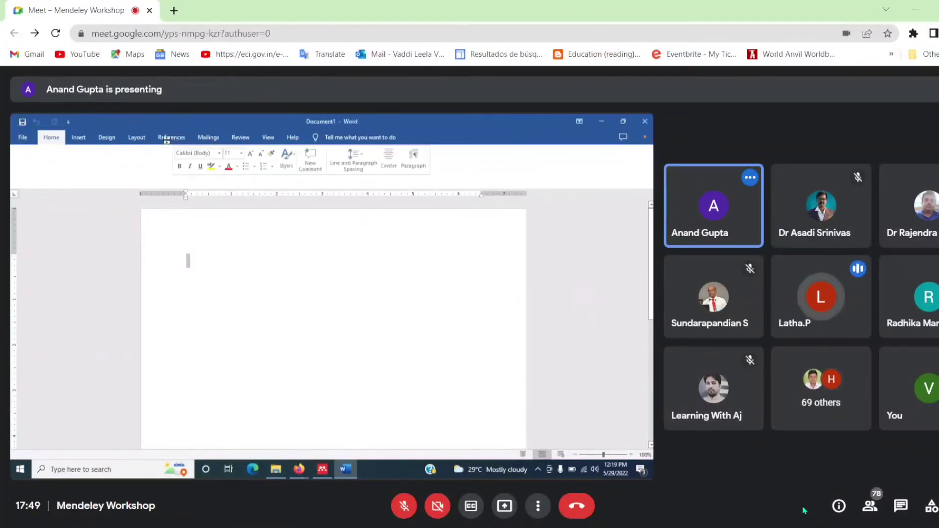
mouse_move(819, 306)
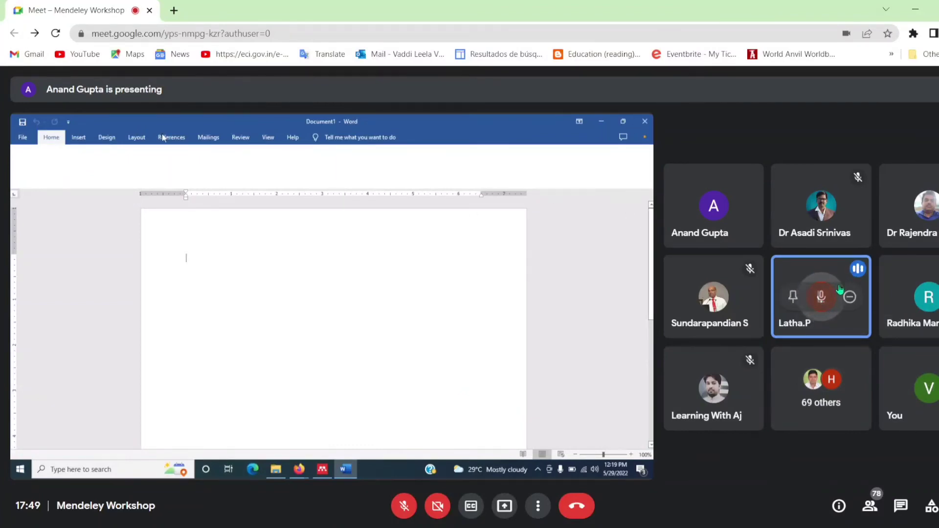
click(821, 296)
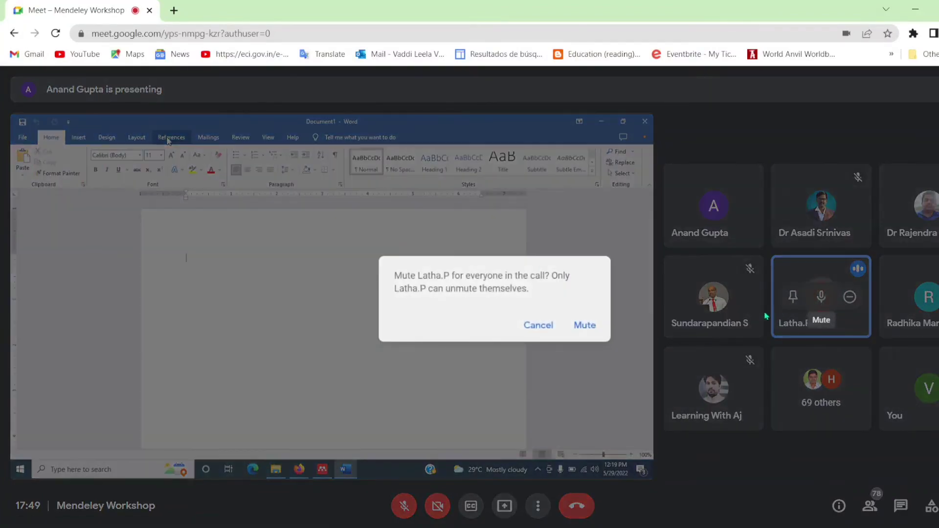
click(594, 325)
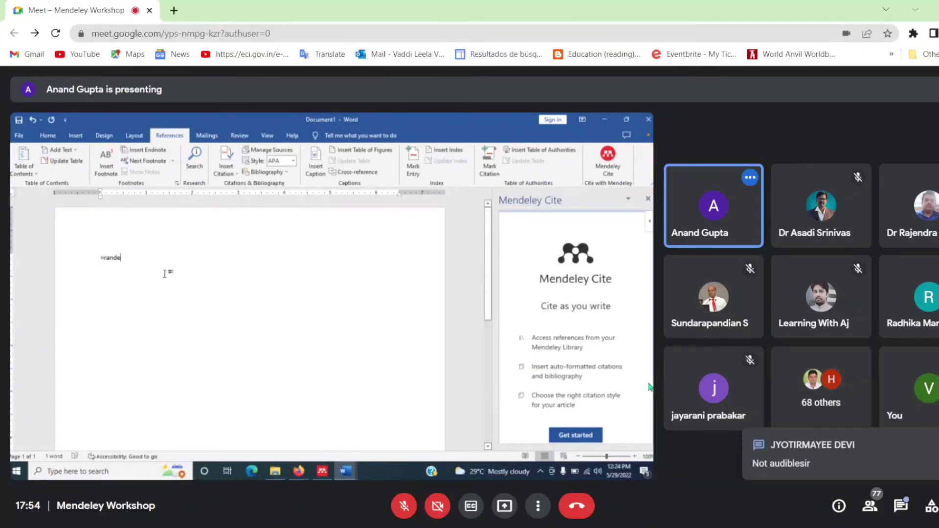
click(901, 506)
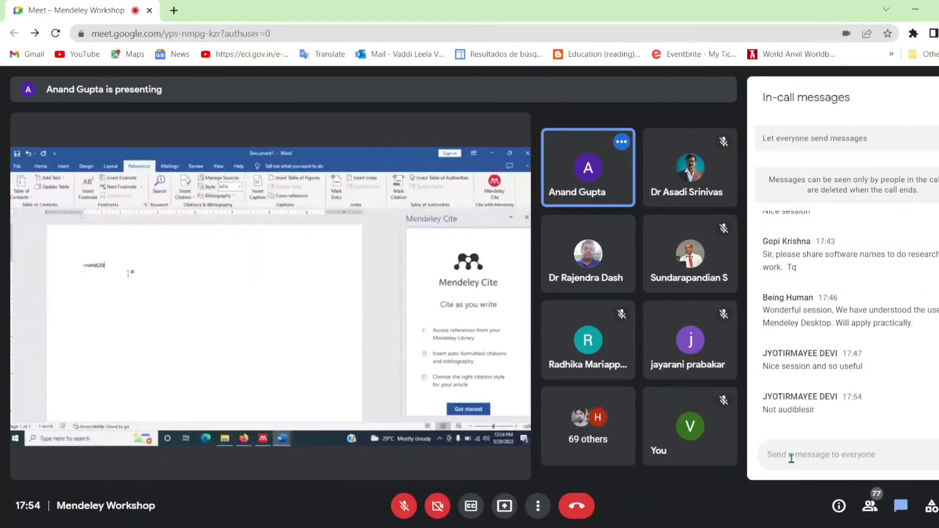
text(Mam)
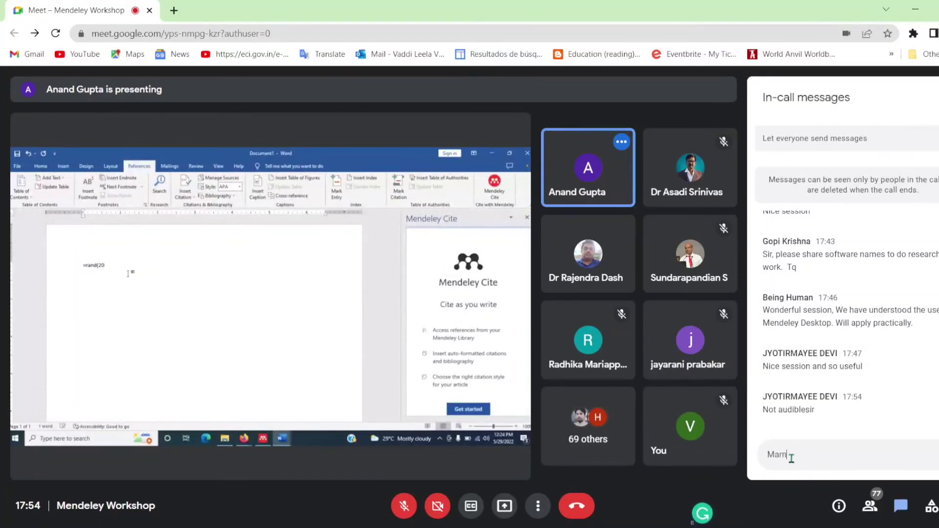
text( sir ()
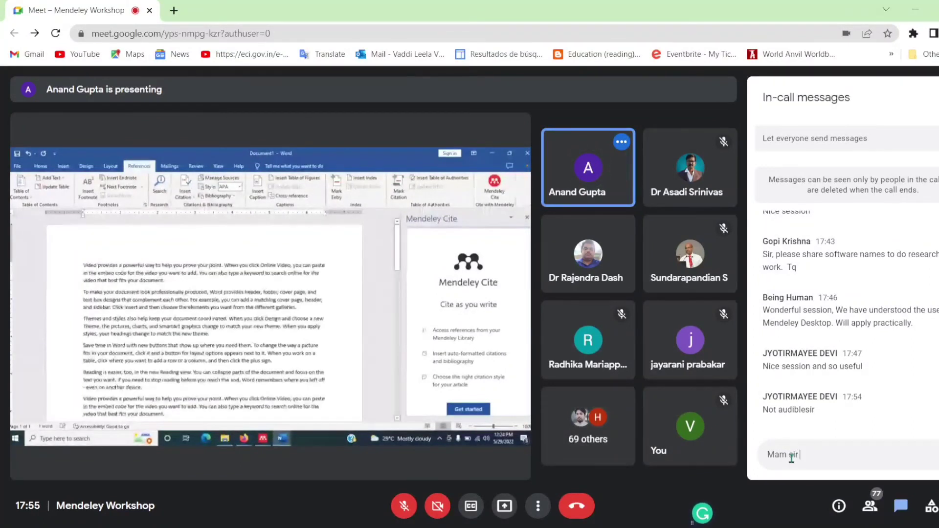
key(BackSpace)
key(BackSpace)
key(BackSpace)
key(BackSpace)
key(BackSpace)
key(BackSpace)
key(BackSpace)
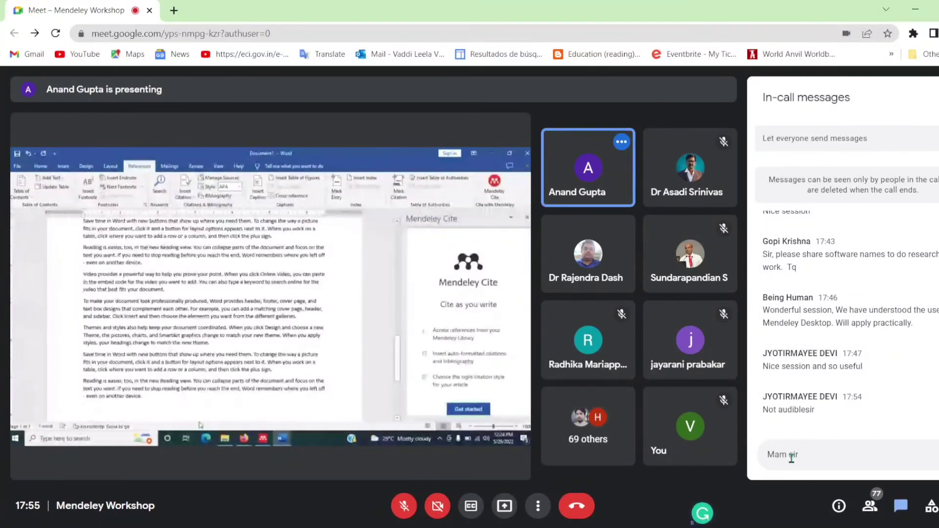
key(BackSpace)
key(BackSpace)
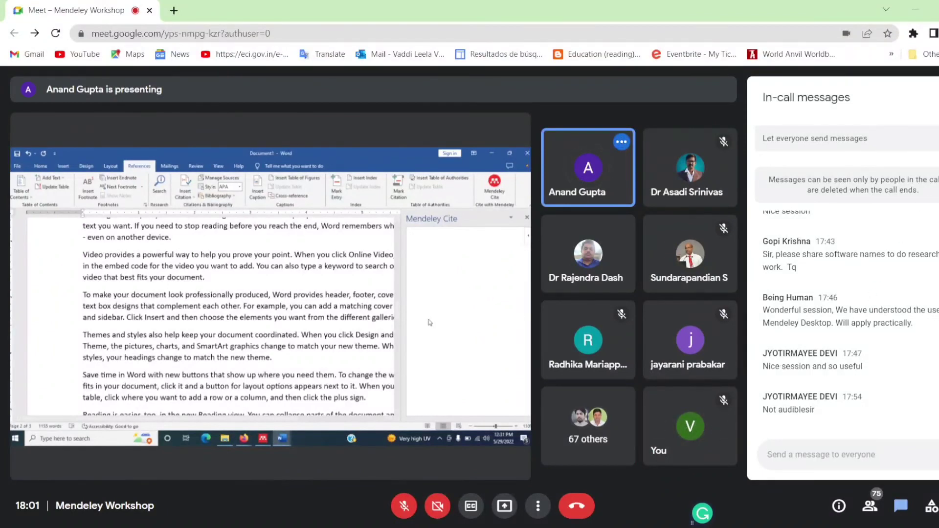
click(938, 97)
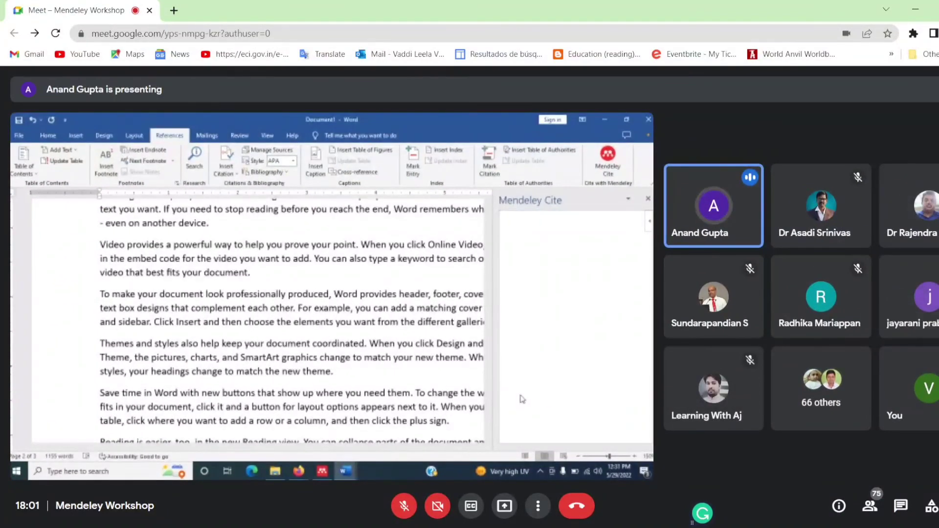
mouse_move(721, 527)
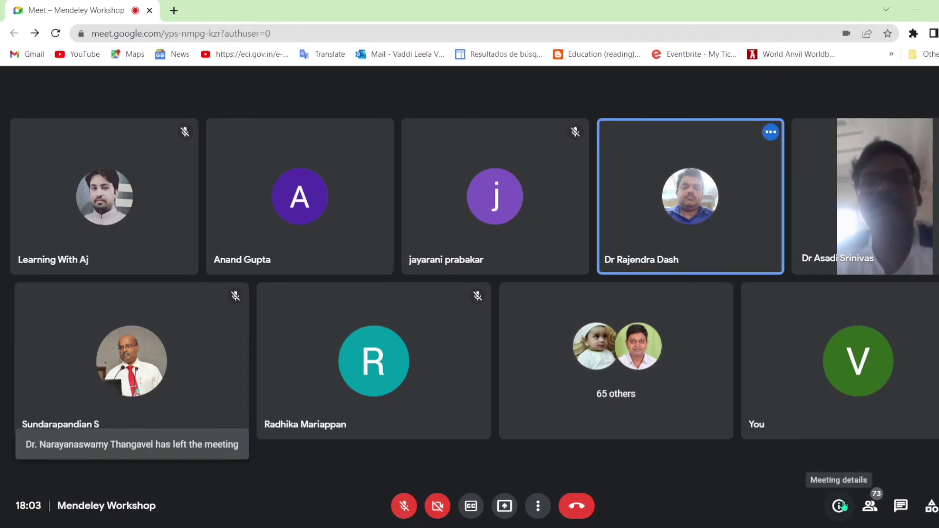
click(900, 506)
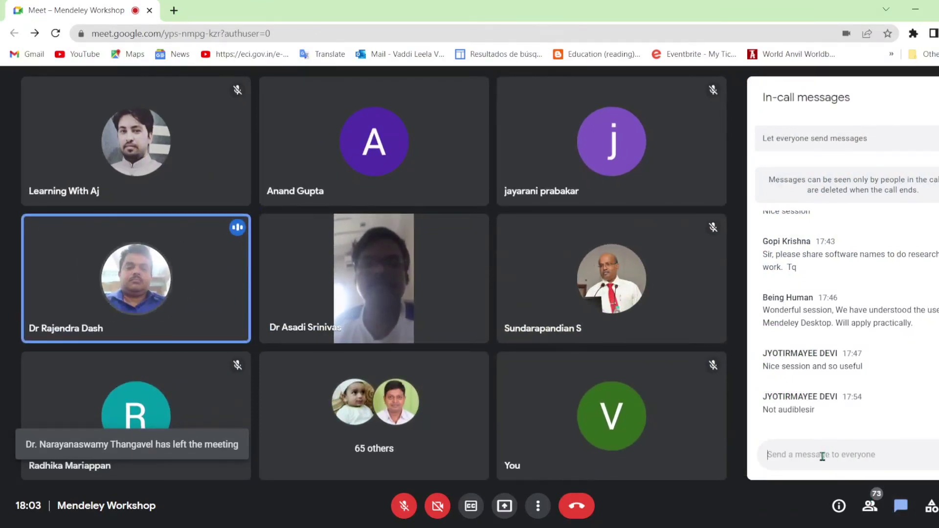
text(T)
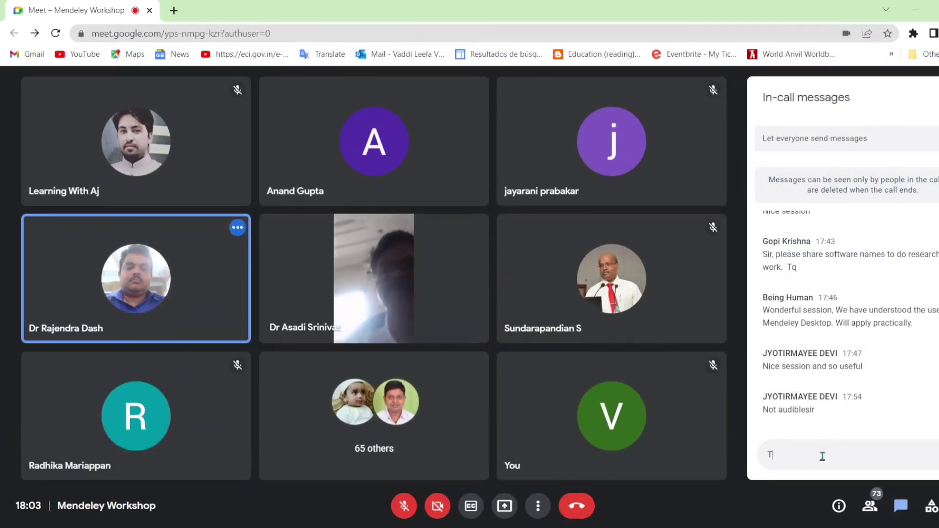
text(he f)
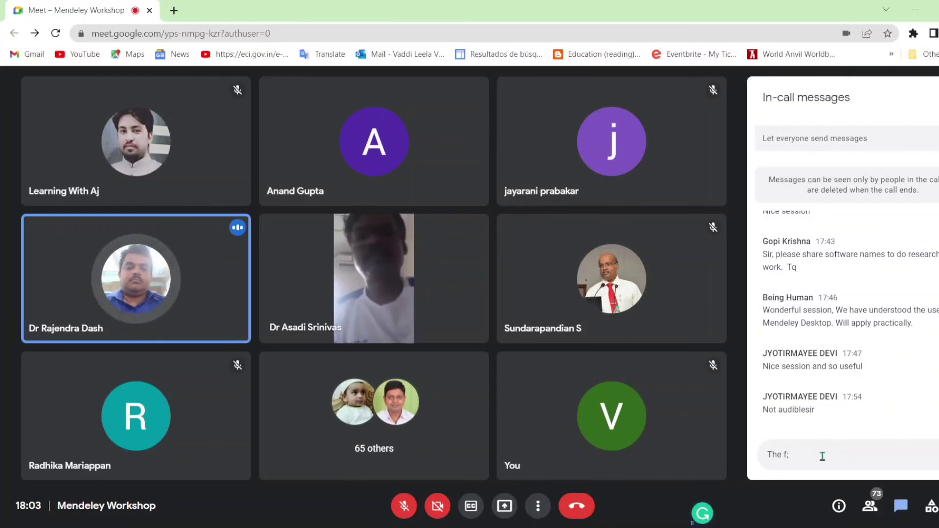
text(loo)
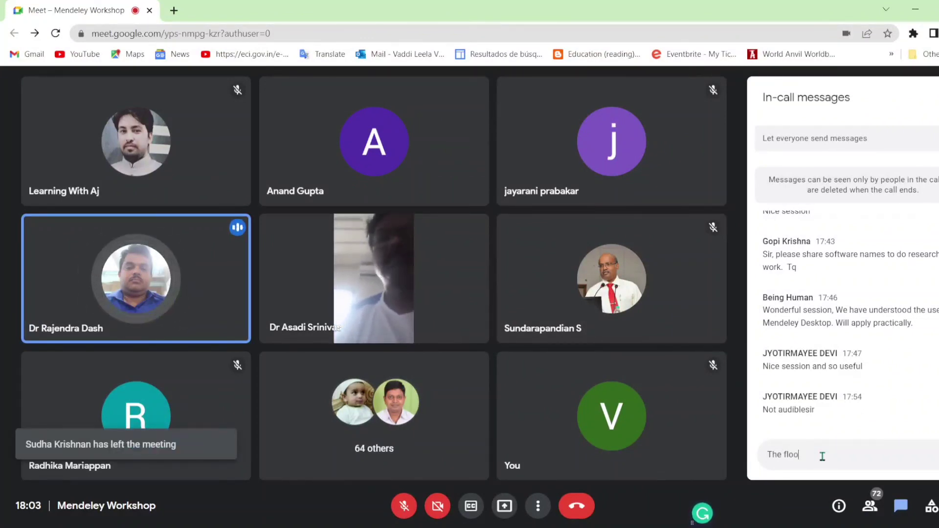
key(BackSpace)
key(BackSpace)
key(BackSpace)
key(BackSpace)
key(BackSpace)
key(BackSpace)
key(BackSpace)
key(BackSpace)
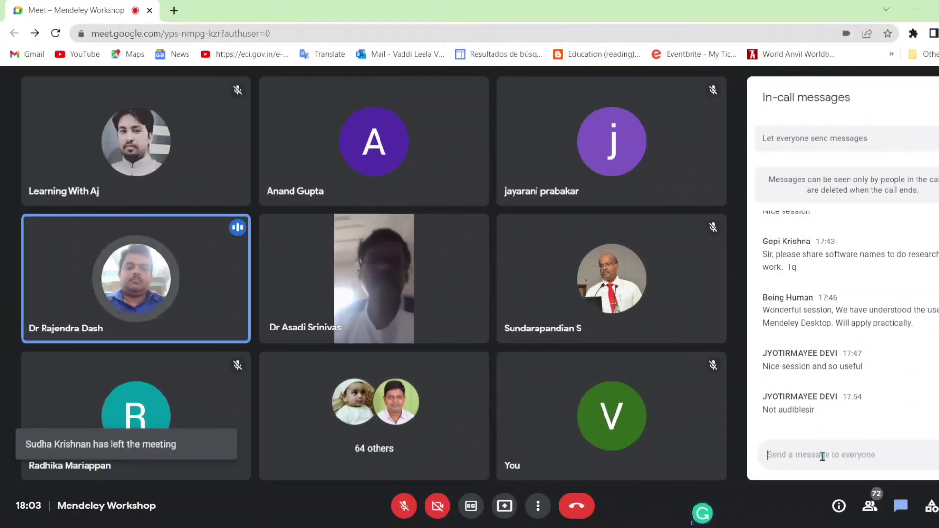
click(938, 97)
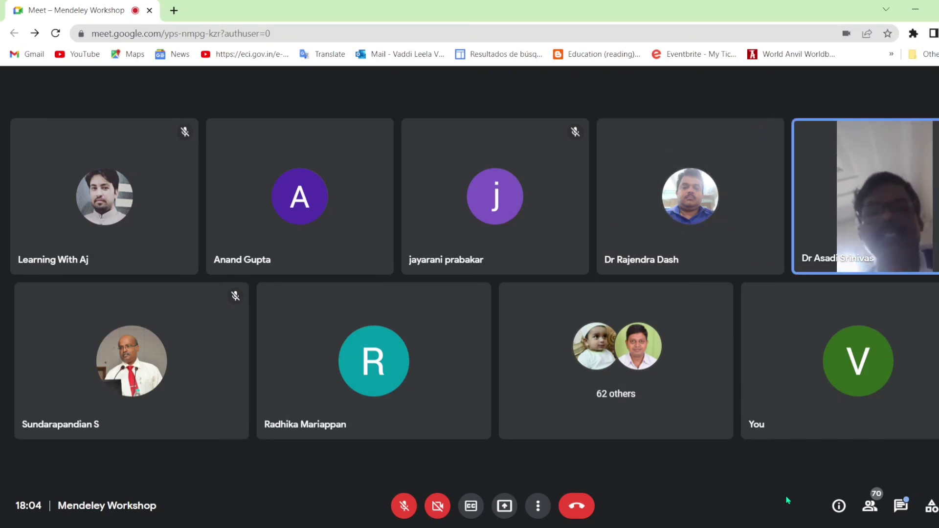
- Show the in-call messages and open the YouTube channel link shared there in a new tab
click(902, 506)
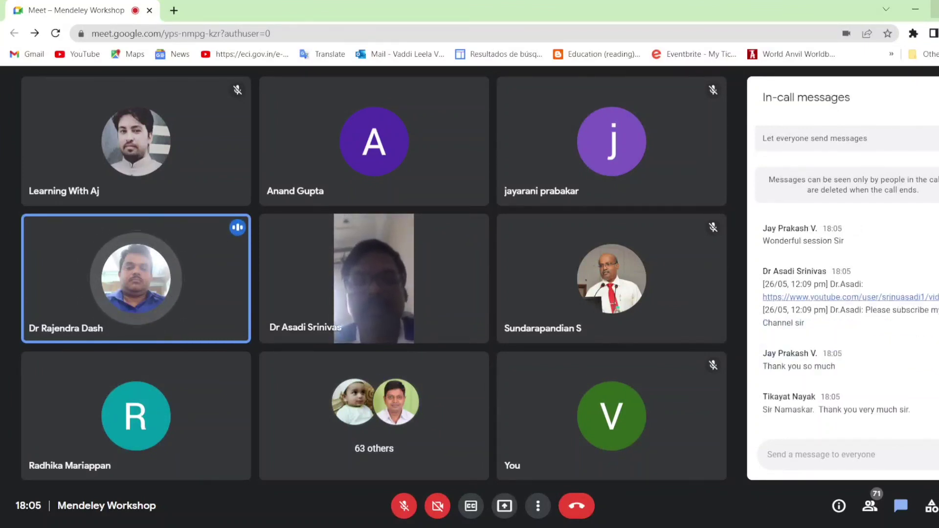
right_click(858, 300)
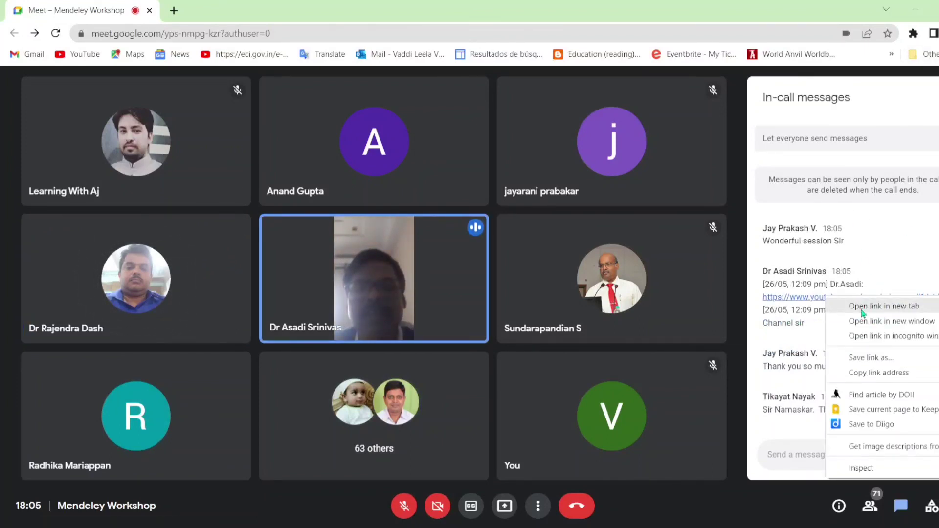
click(862, 307)
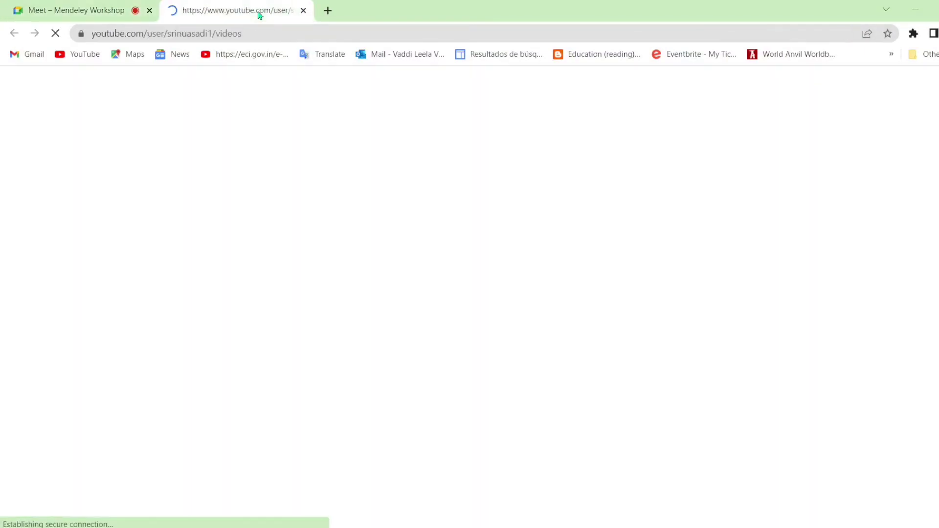
click(266, 19)
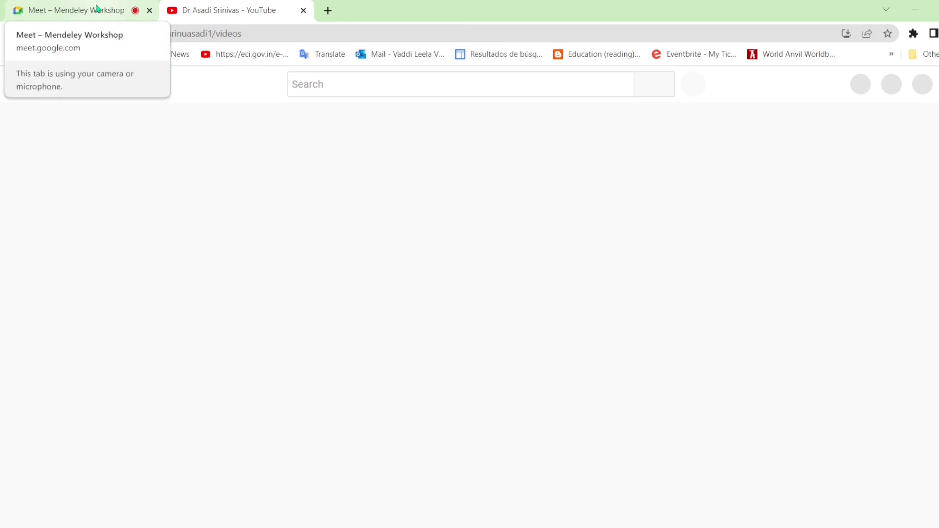
click(96, 8)
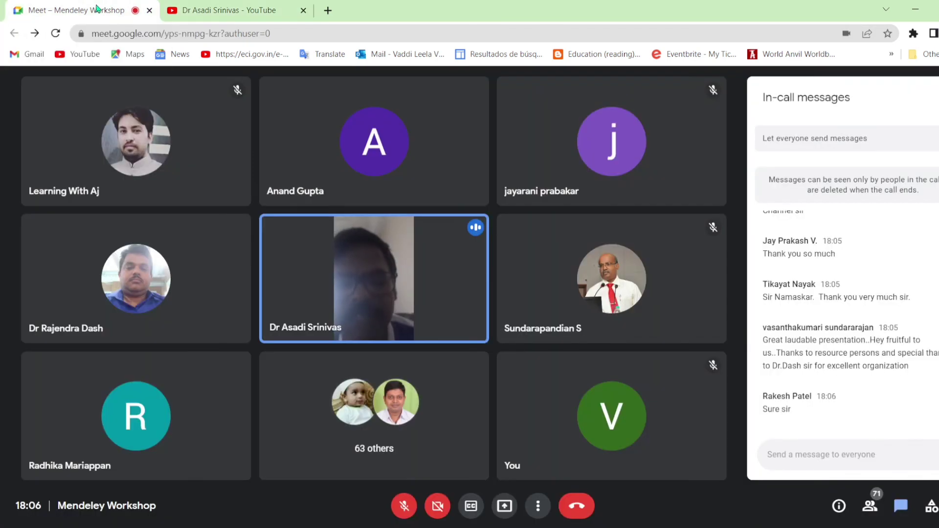
click(217, 4)
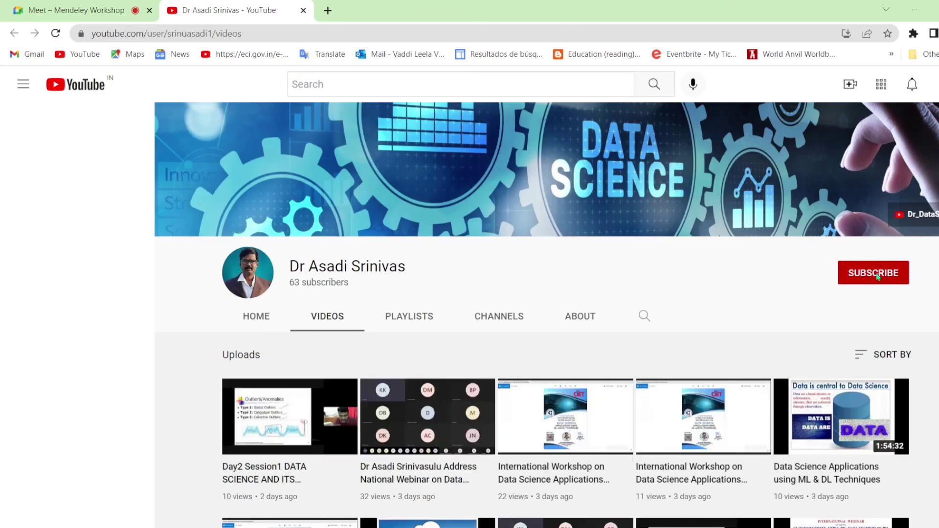
- Subscribe to the YouTube channel and set its notifications to All
click(875, 274)
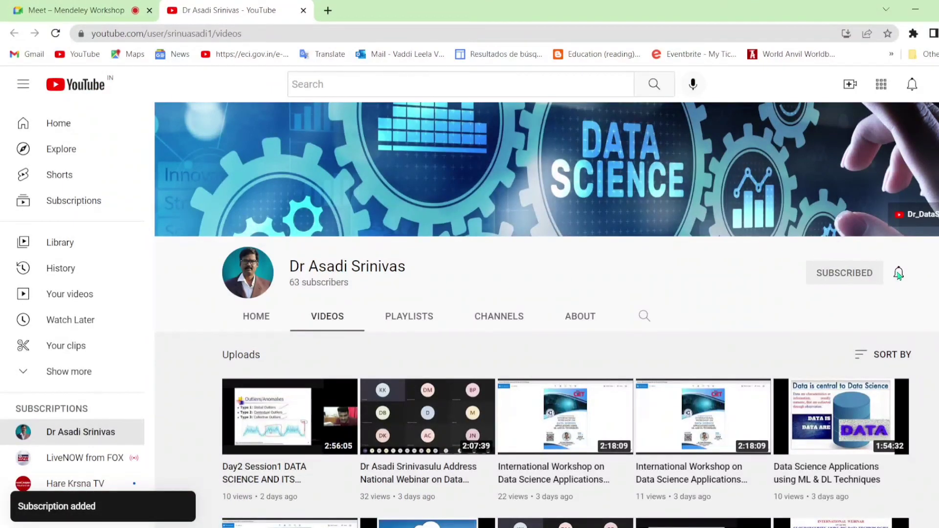
click(898, 274)
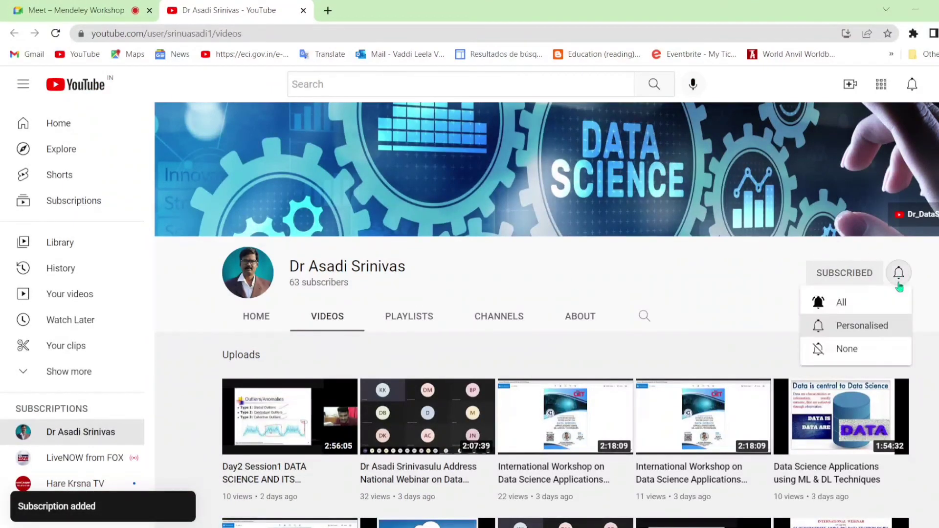
click(872, 309)
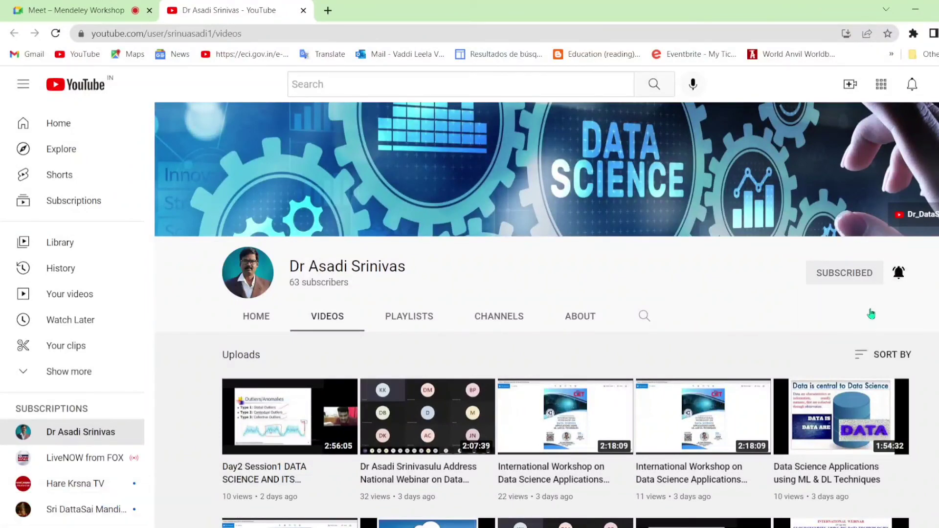
- Return to the Google Meet call and start a message to everyone with "Thank you so much sir"
click(69, 14)
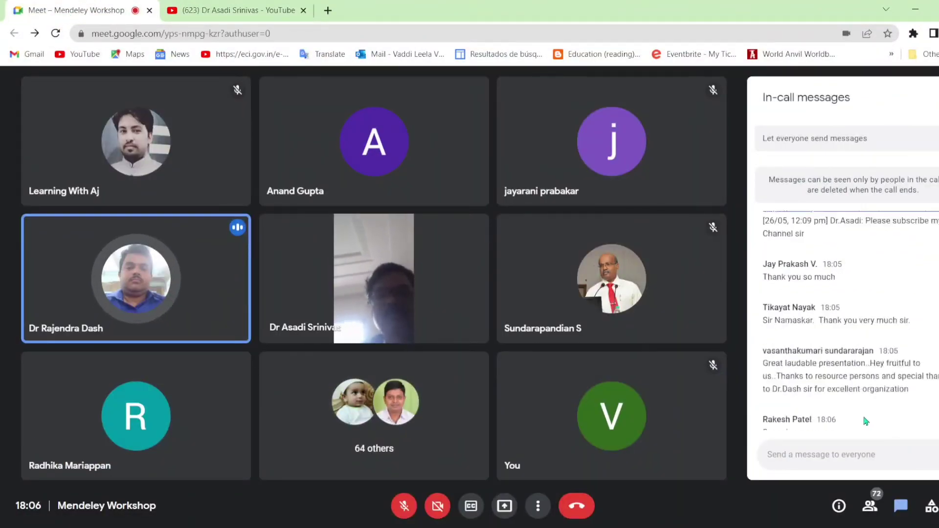
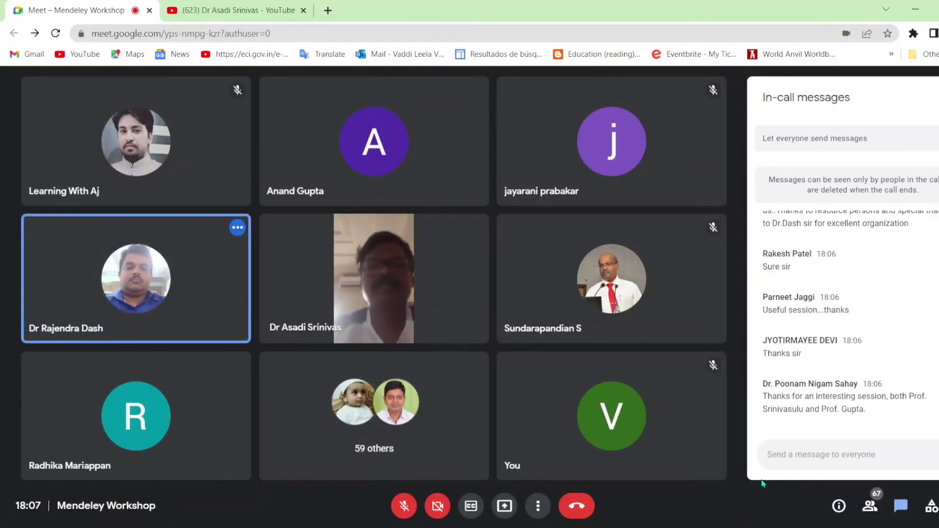
click(783, 457)
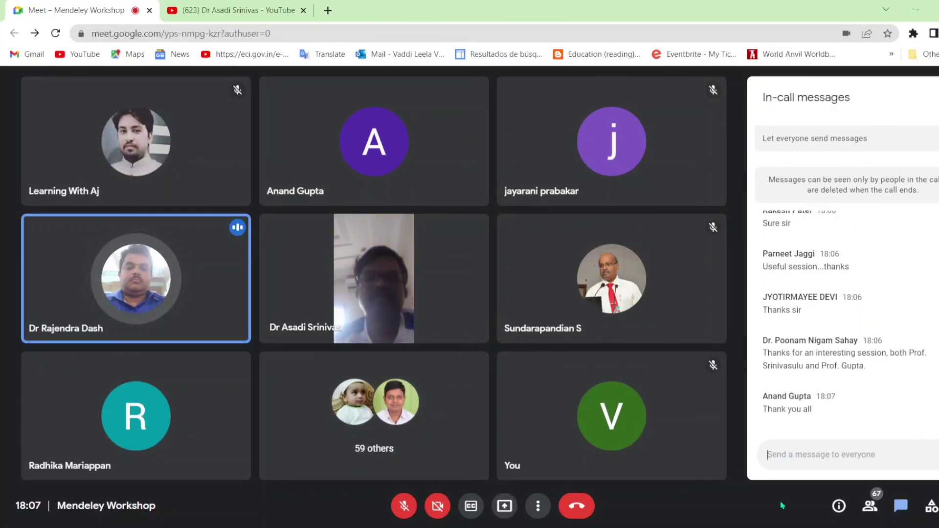
text(Than)
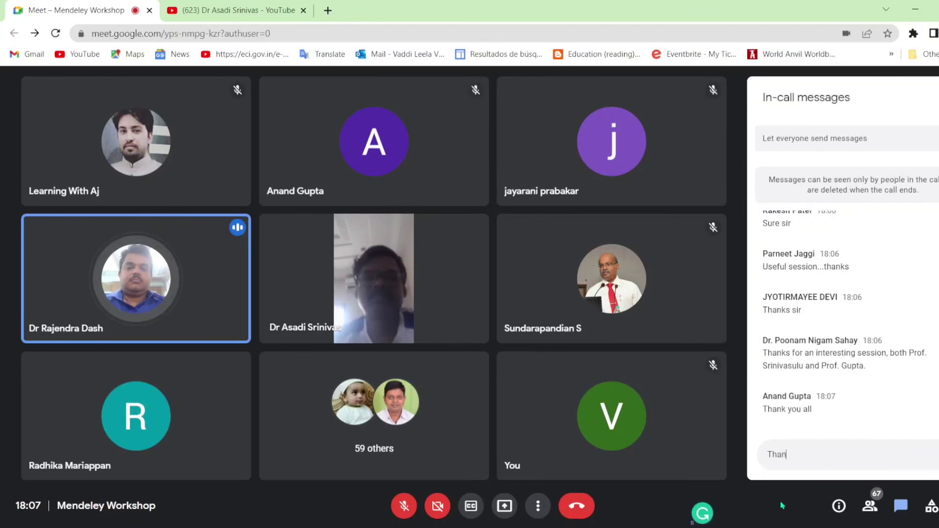
text(k you so)
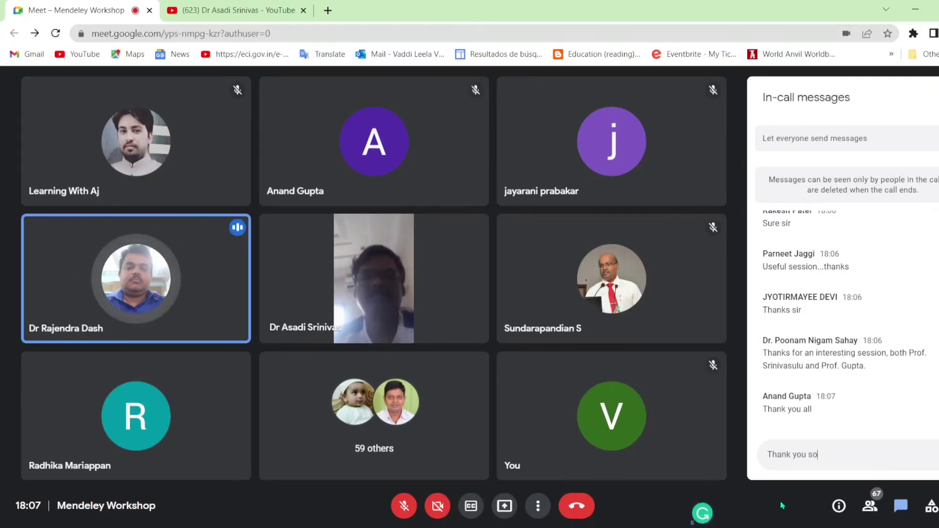
text( much s)
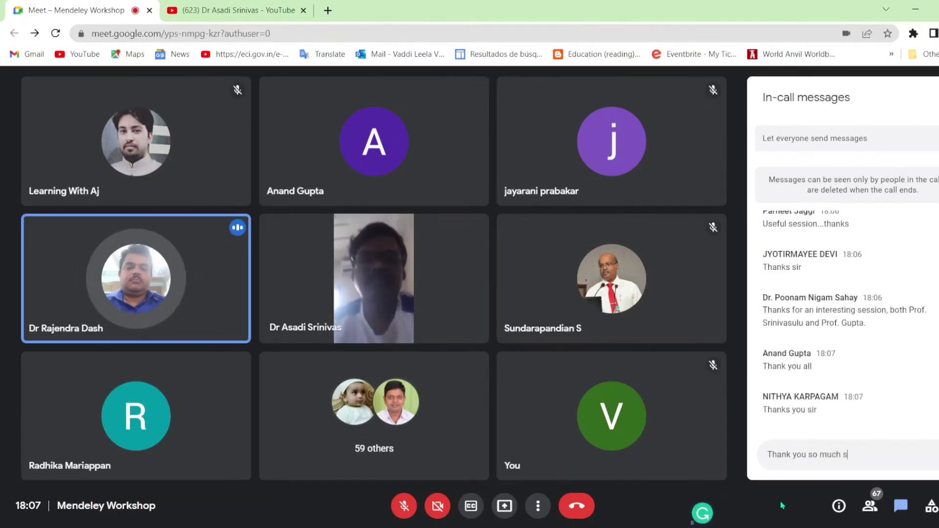
text(ir)
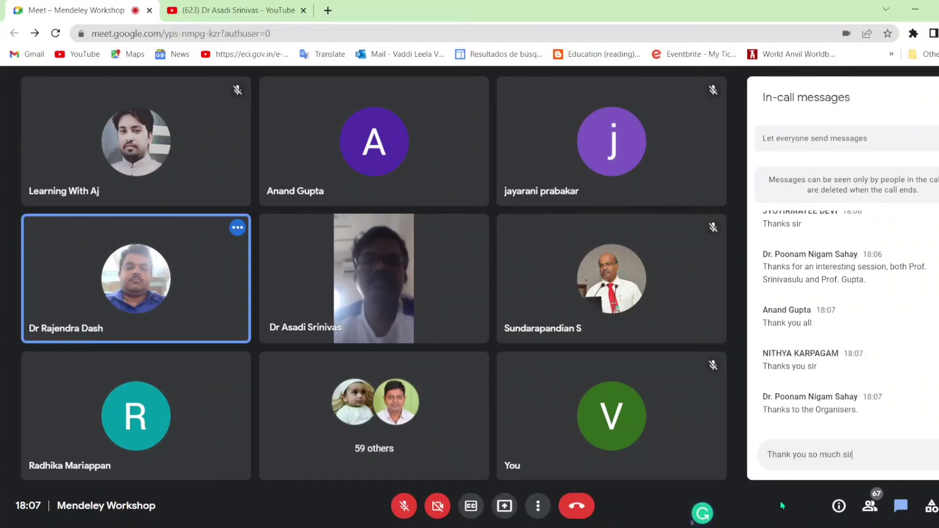
- Extend the draft message with a thank-you addressed to the two speakers by name, each followed by "sir"
text(, )
text(Thank )
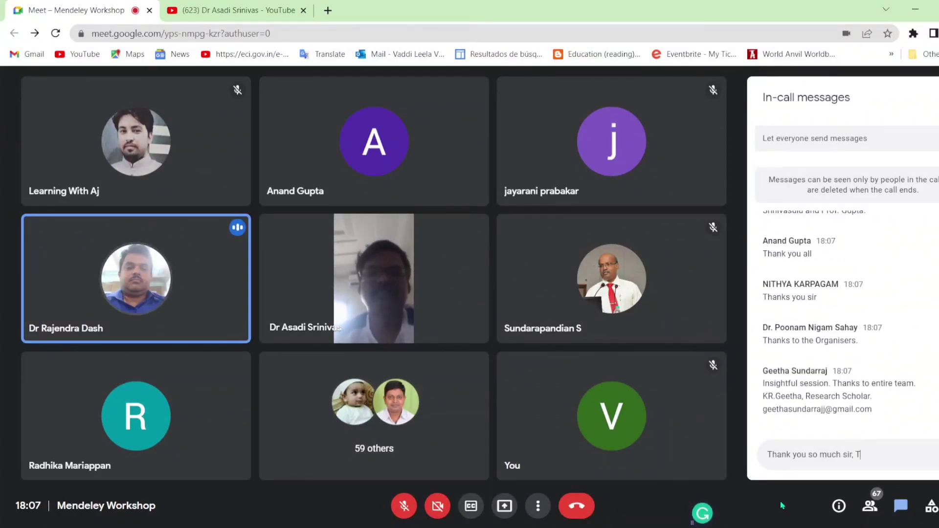
text(you)
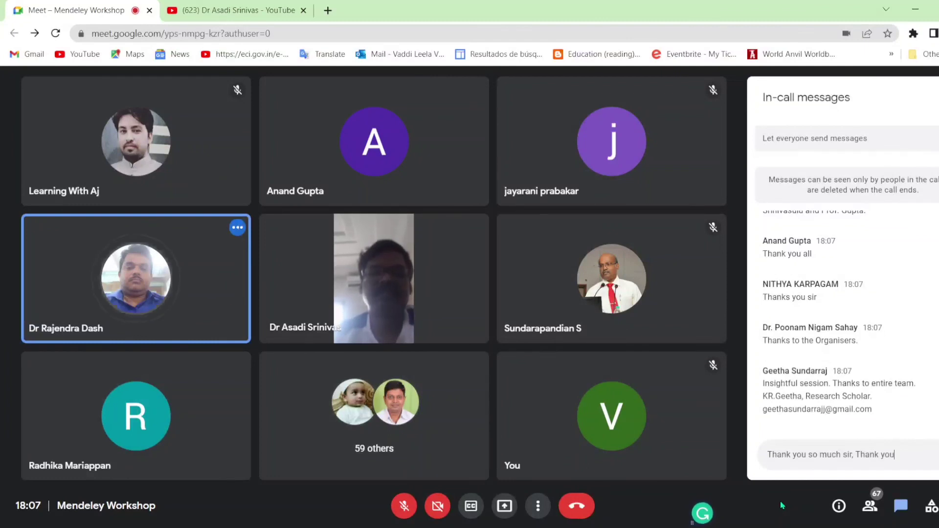
text( asad)
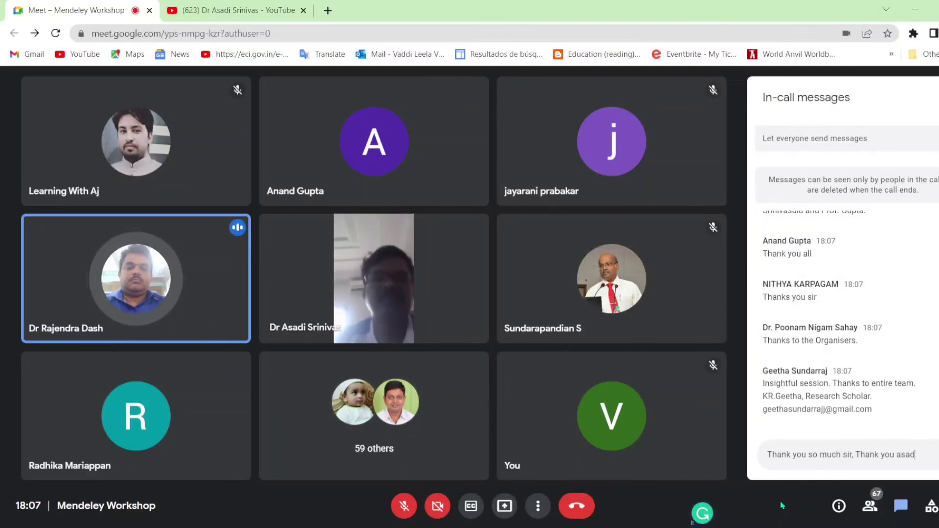
text(i sir)
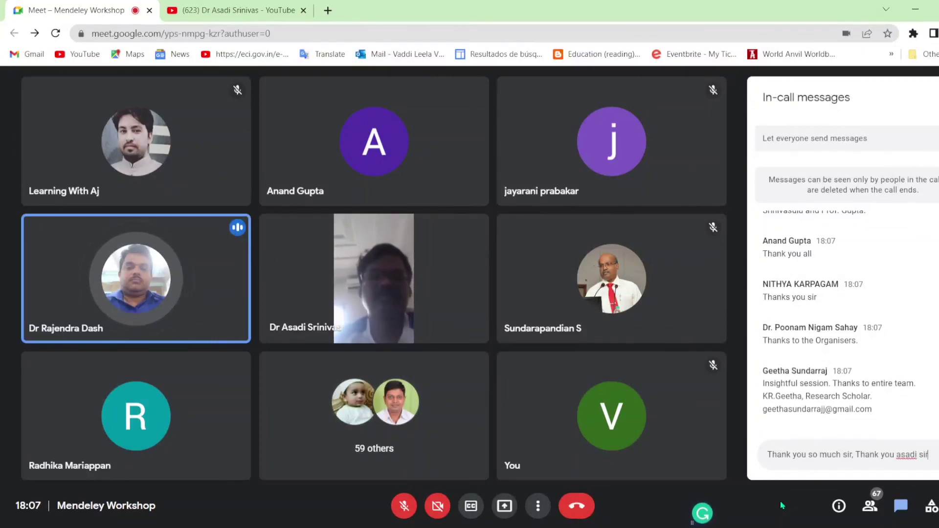
text( and and)
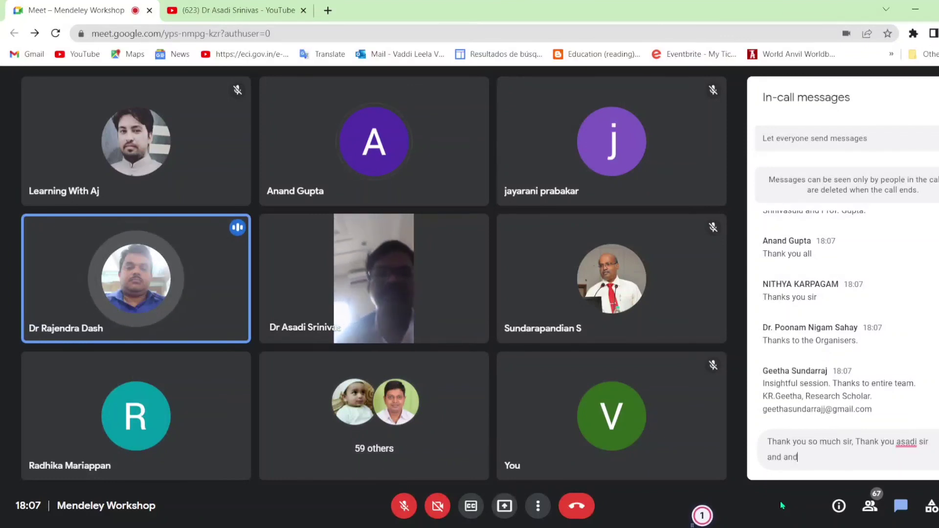
key(BackSpace)
text(and gu)
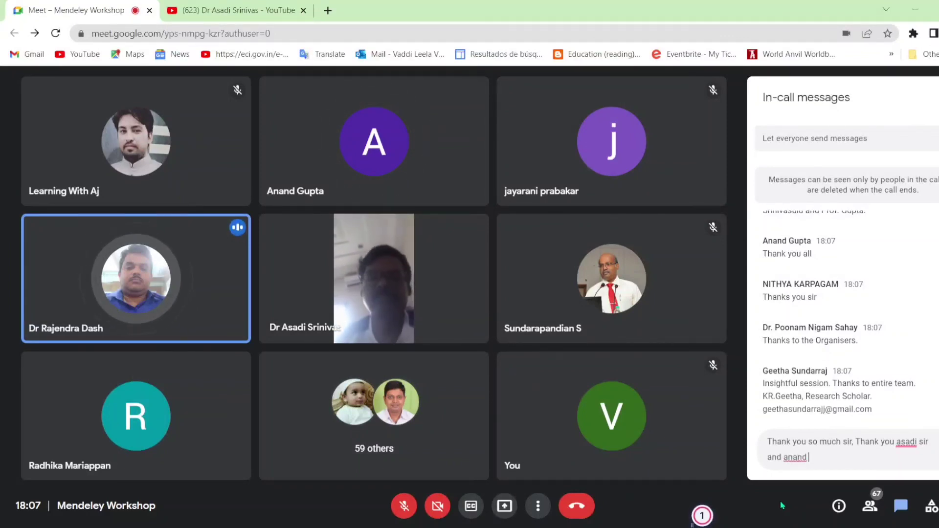
text(pta)
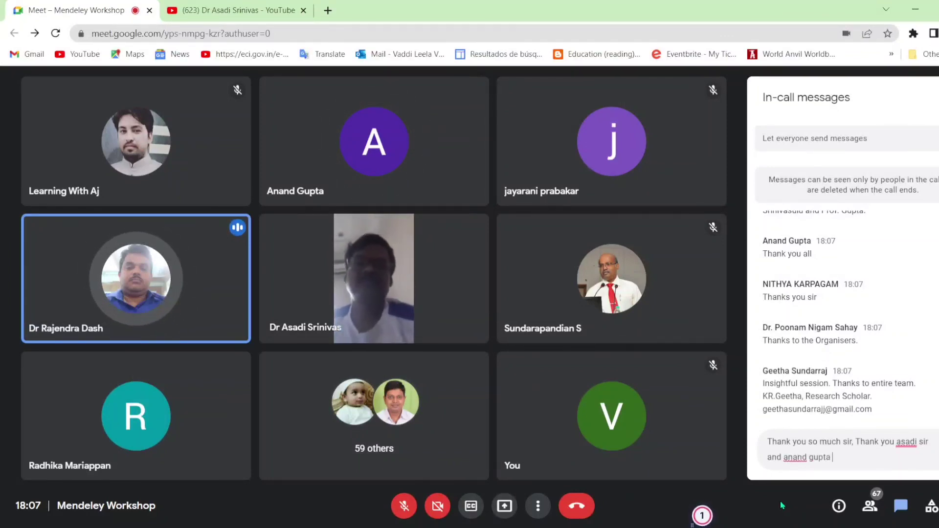
text( sir,)
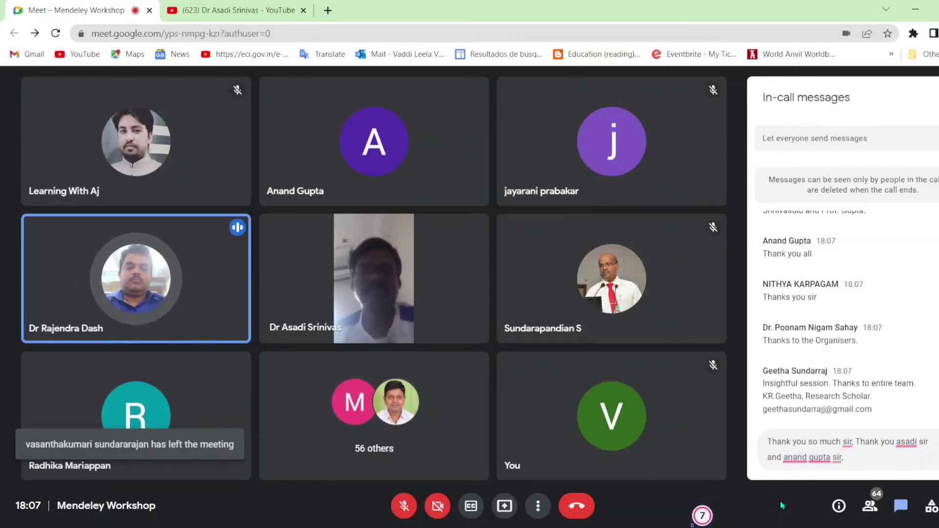
- Continue the draft message with "Your session will hours of hard work of all the researchers sir,"
text(Y)
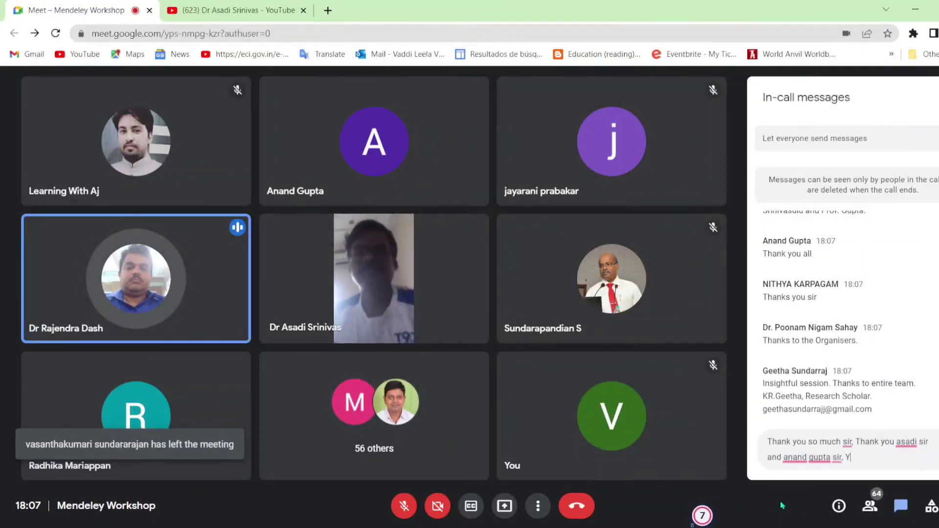
text(our session)
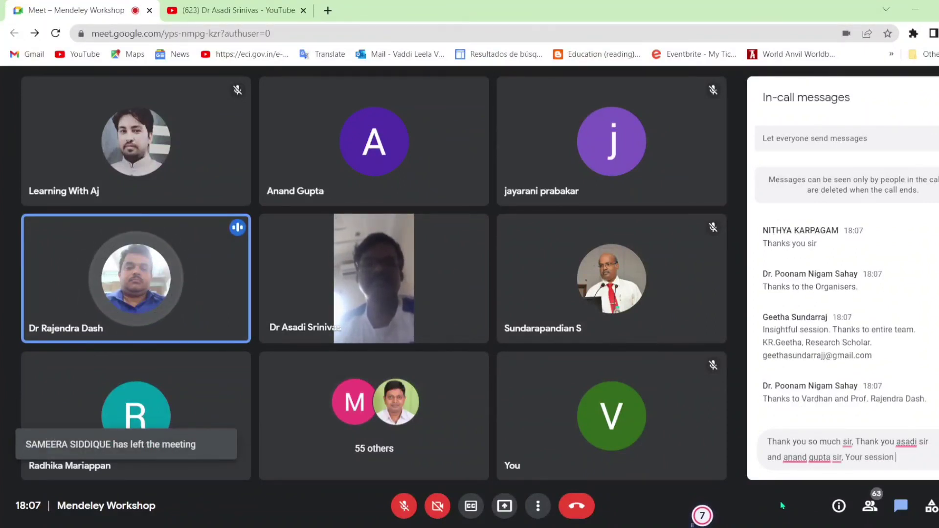
text( wi)
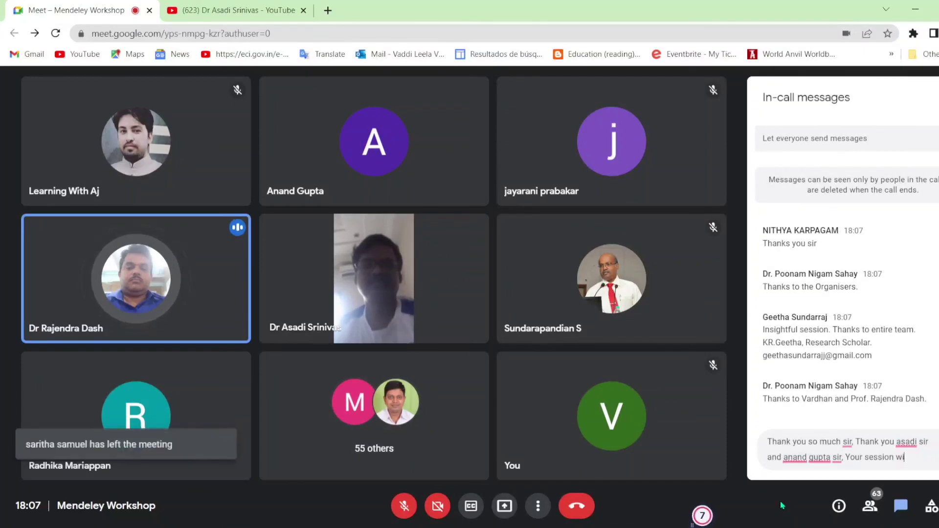
text(ll d)
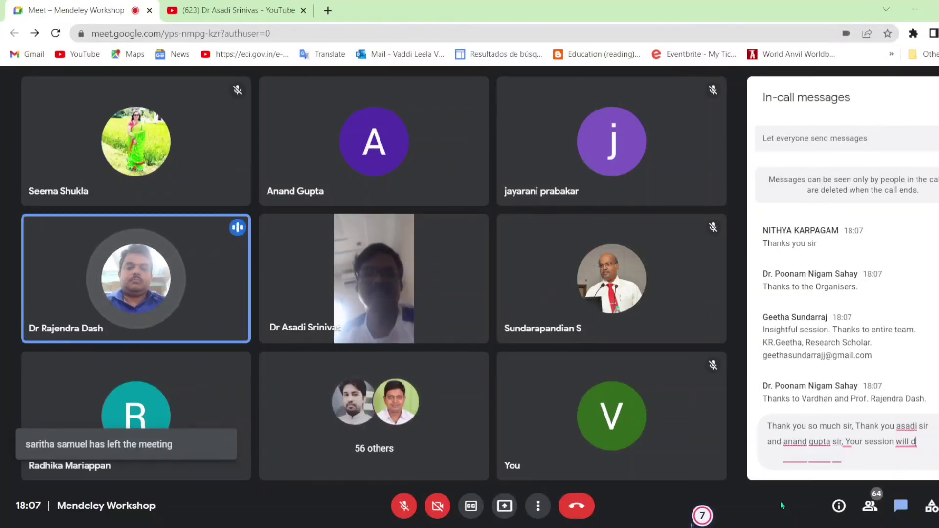
key(BackSpace)
text(hours of)
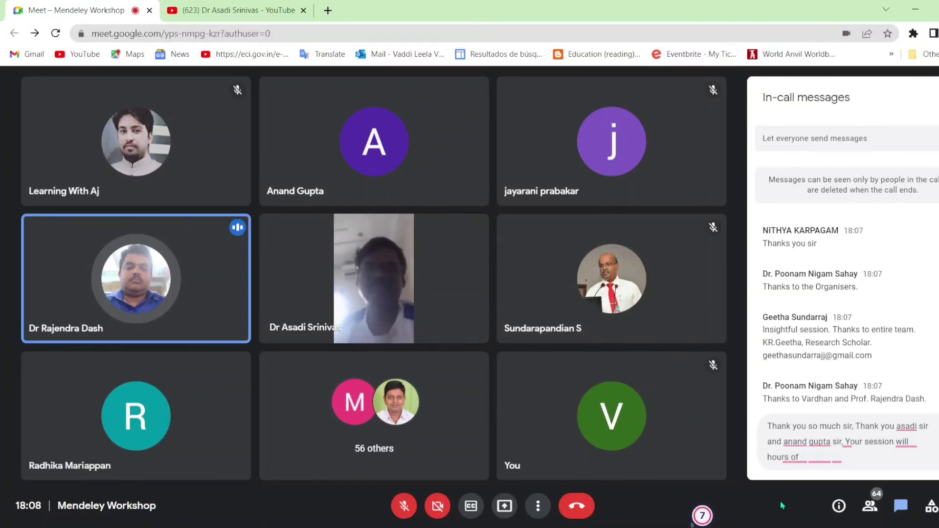
text( har)
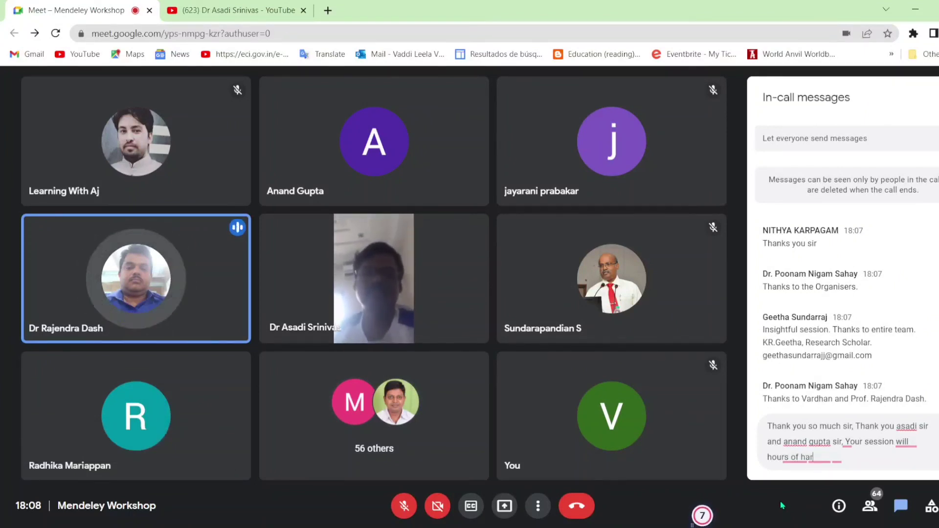
text(d work)
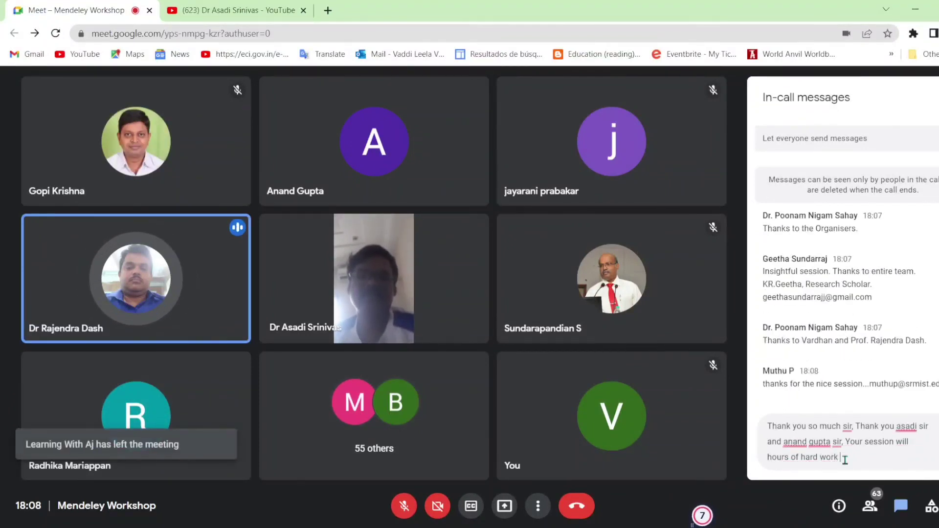
text( of)
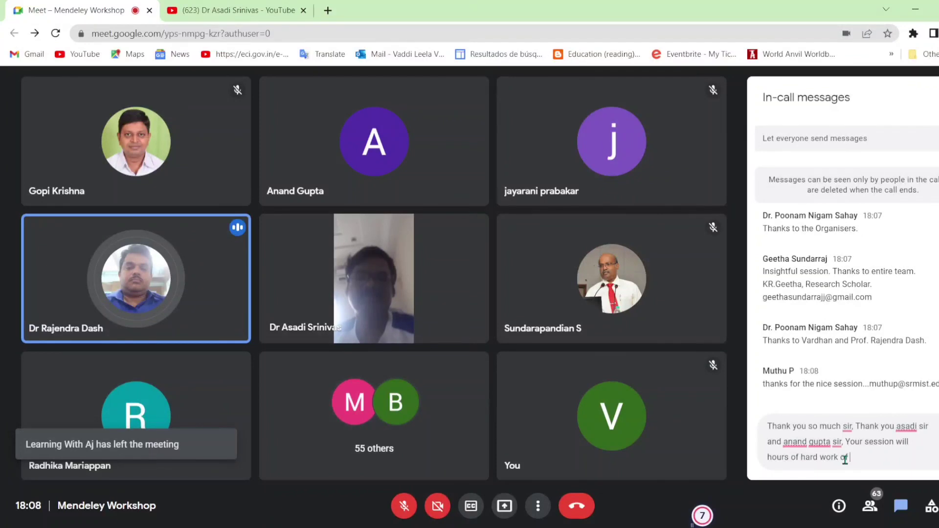
text( t)
key(BackSpace)
text(all )
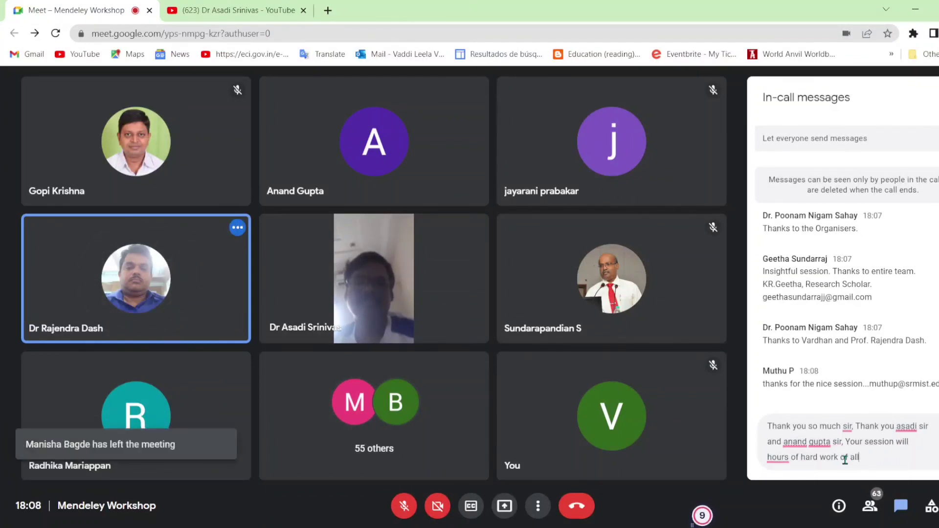
text(the )
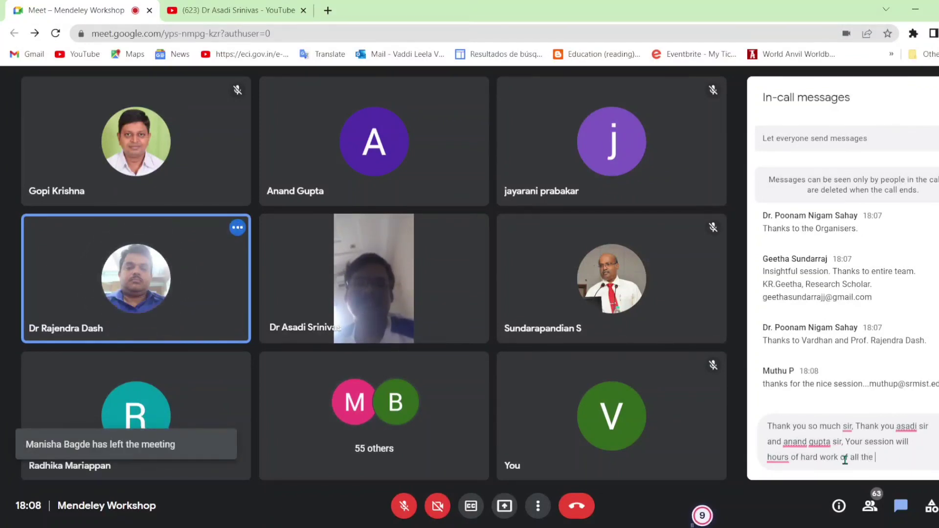
text(researcher)
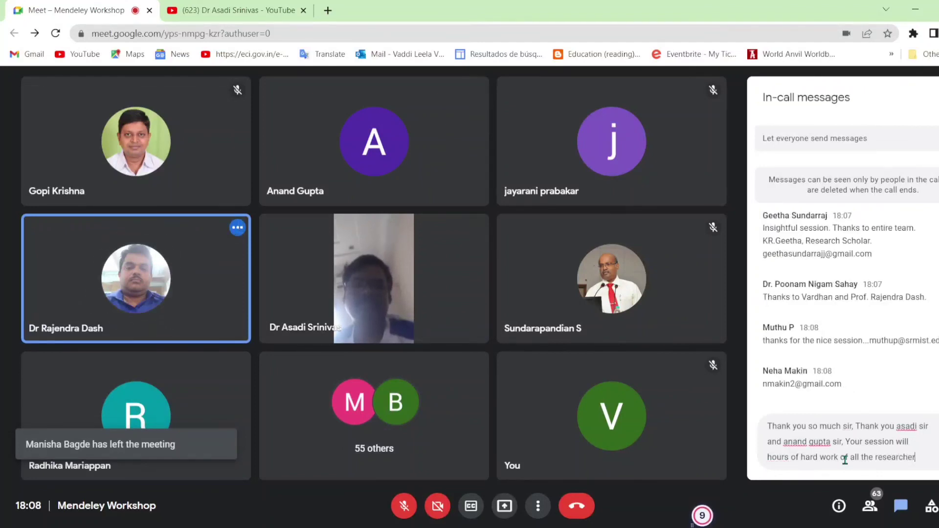
text(s si)
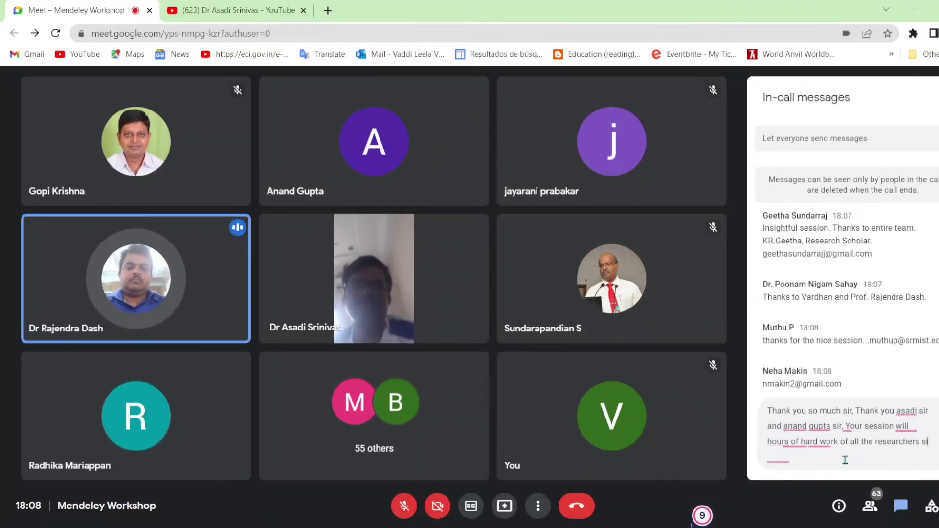
text(r,)
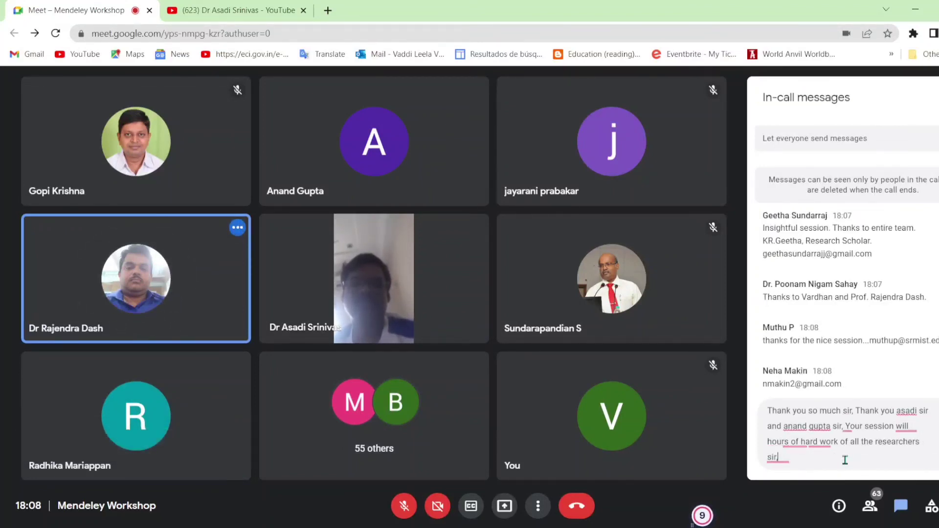
text( w)
key(BackSpace)
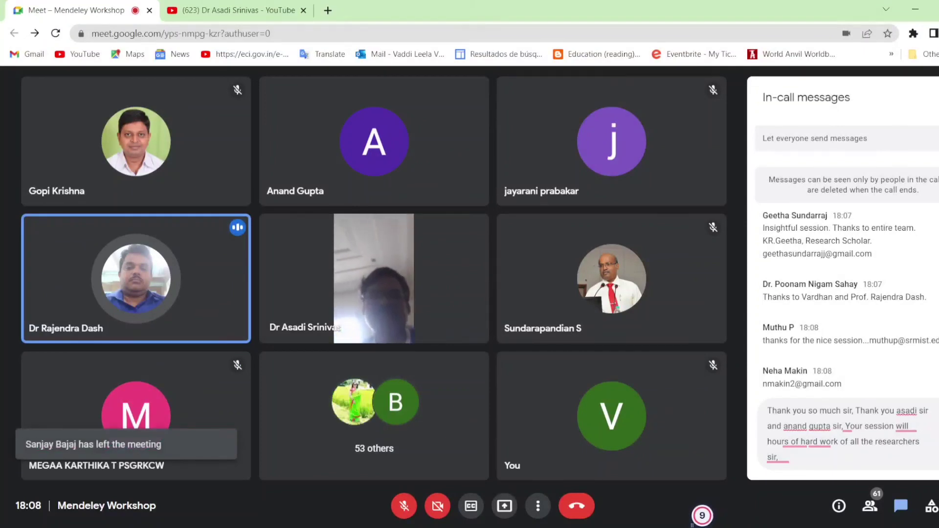
- Insert the missing word "save" before "hours" in the draft and send the message to everyone
text(sav)
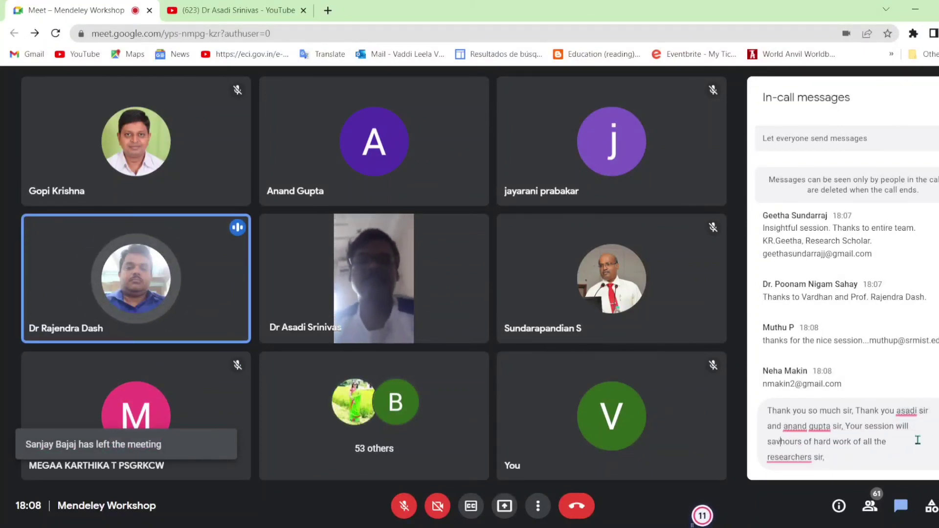
text(e)
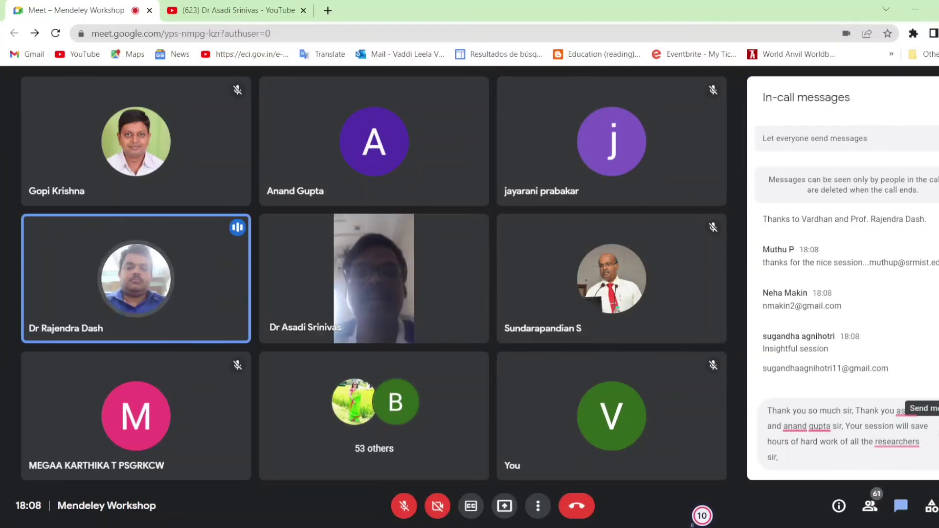
click(931, 430)
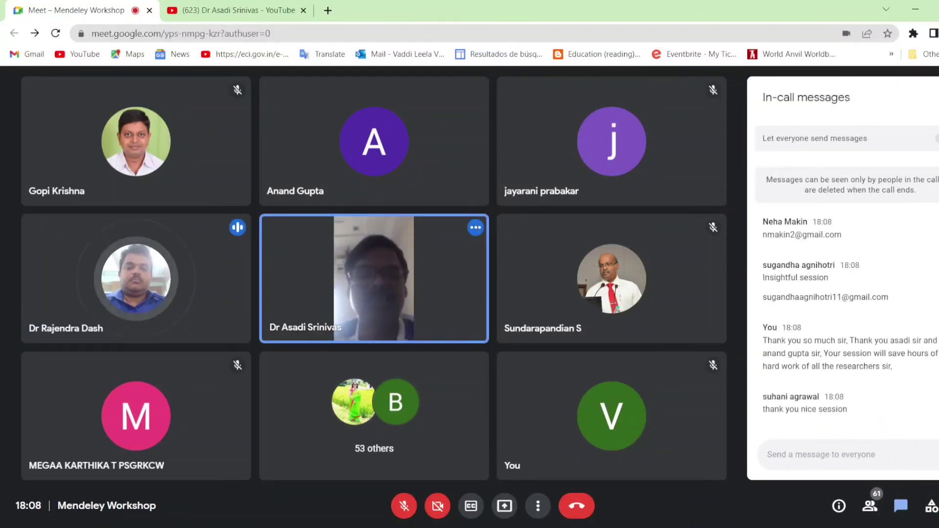
mouse_move(662, 383)
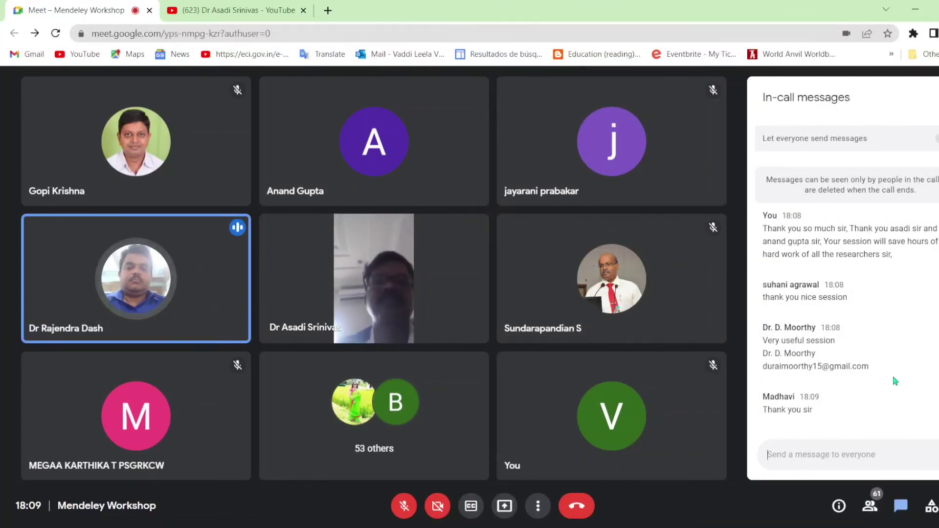
scroll(883, 365, up, 4)
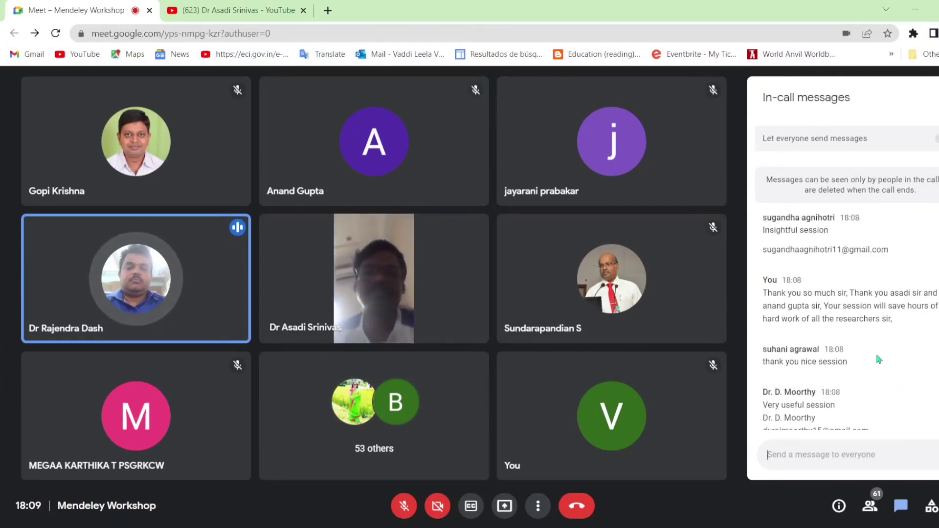
scroll(878, 359, up, 3)
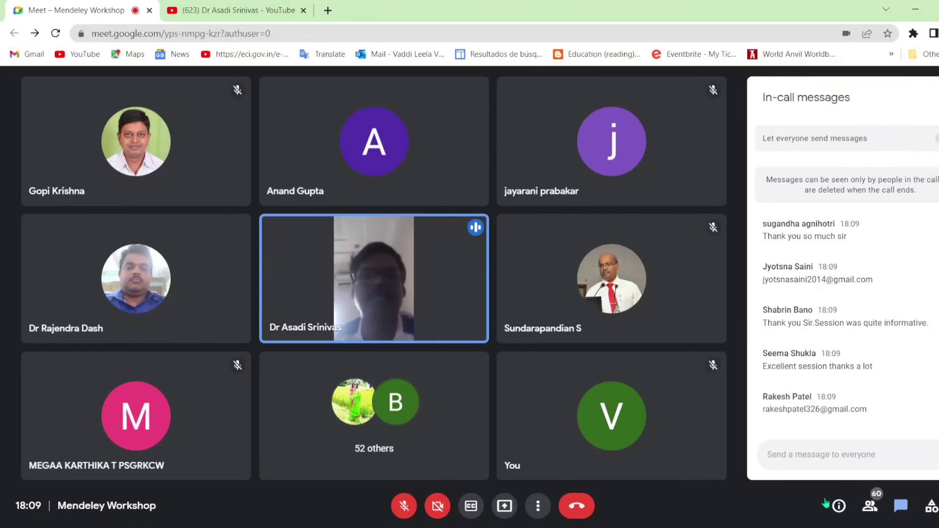
- Check the list of people in the call, close it, and return to the in-call messages
click(870, 507)
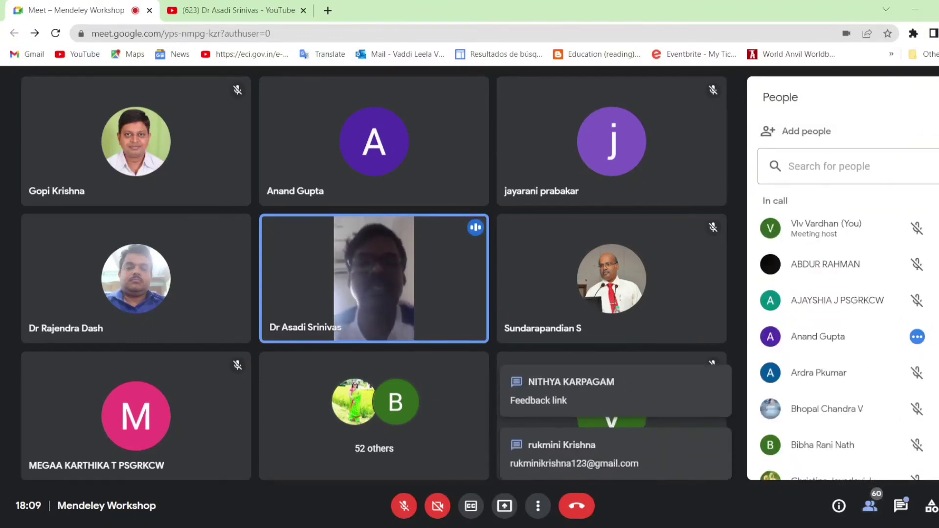
click(938, 97)
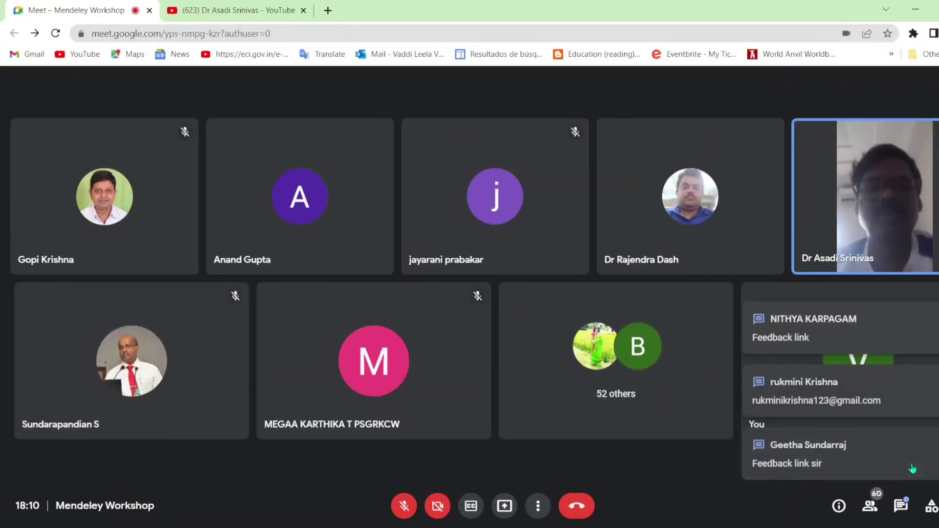
click(899, 507)
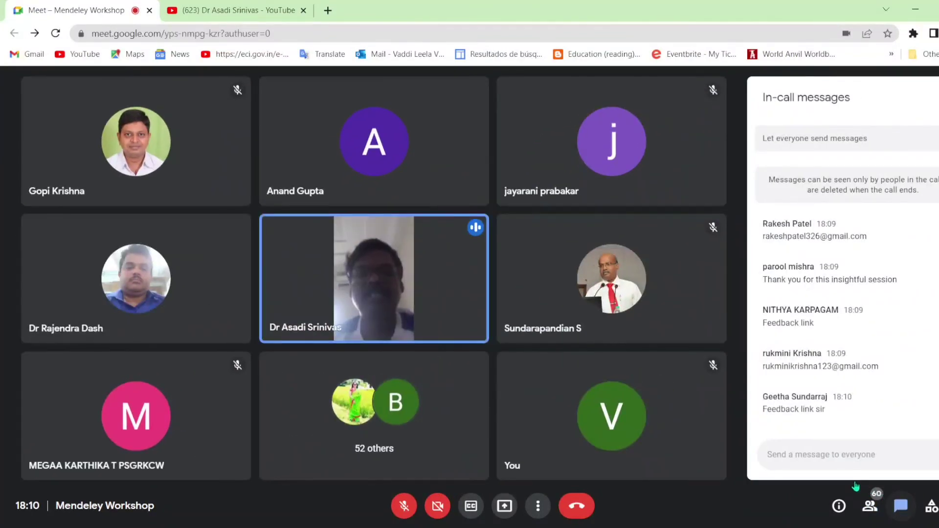
click(830, 454)
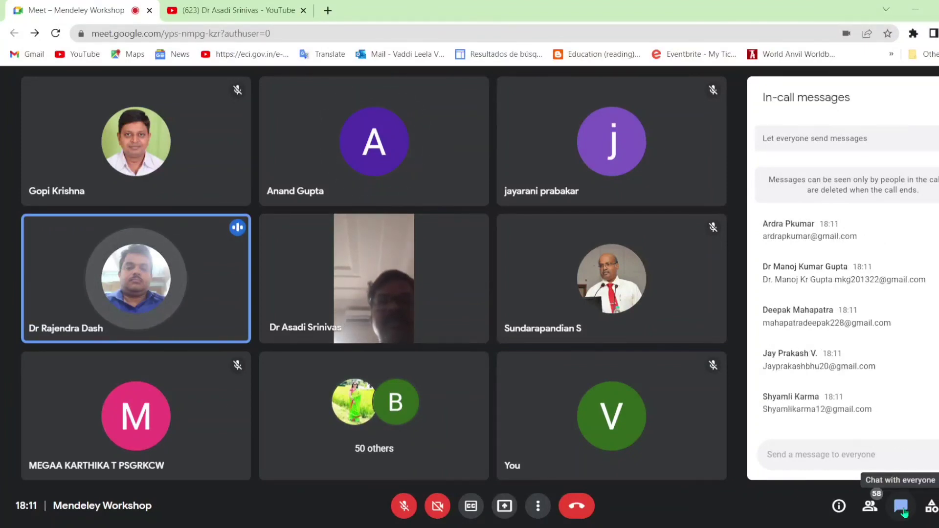
- Hide the in-call messages so the participant tiles fill the meeting view
click(903, 509)
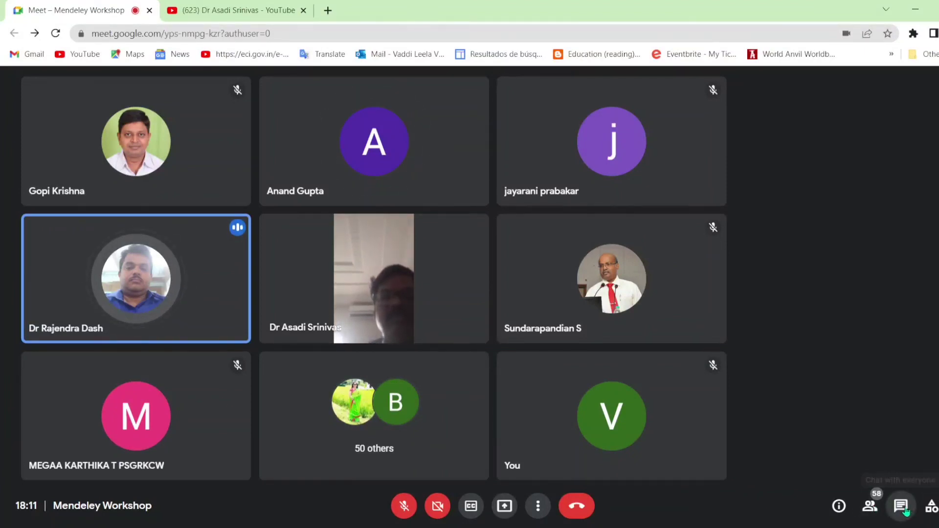
click(904, 508)
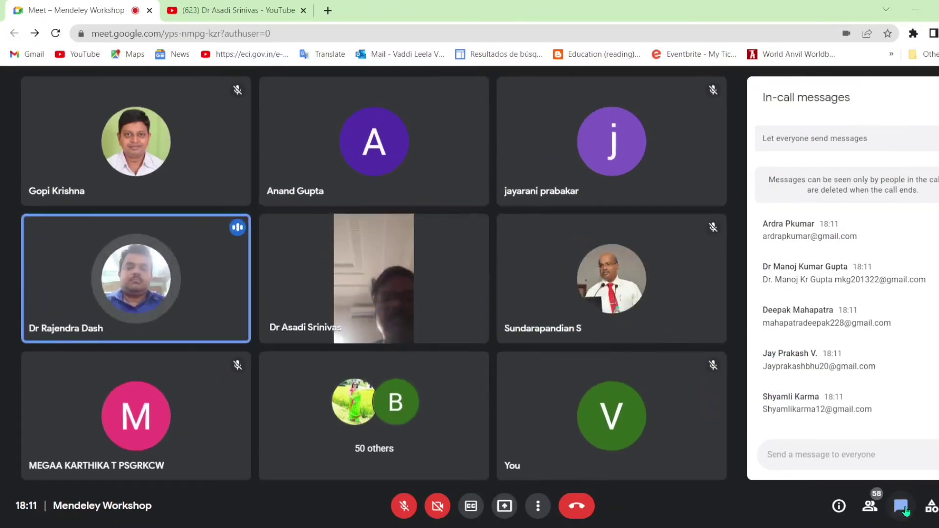
click(904, 509)
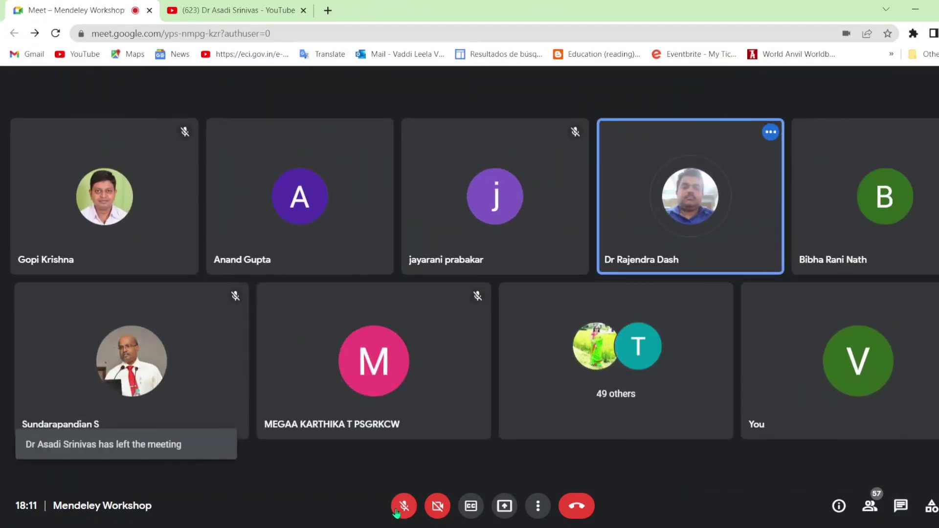
- Turn on your own microphone to speak to the remaining participants, and mute it again when done
click(397, 512)
click(397, 511)
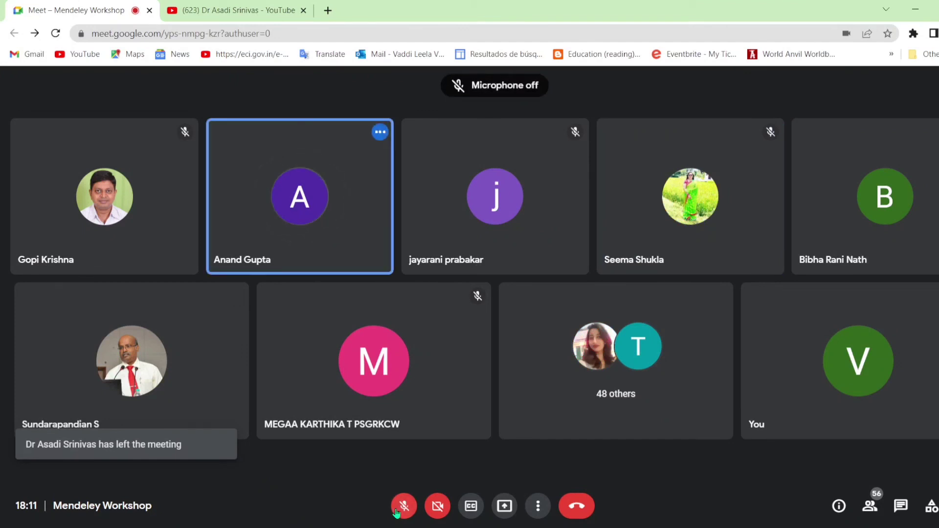
click(397, 512)
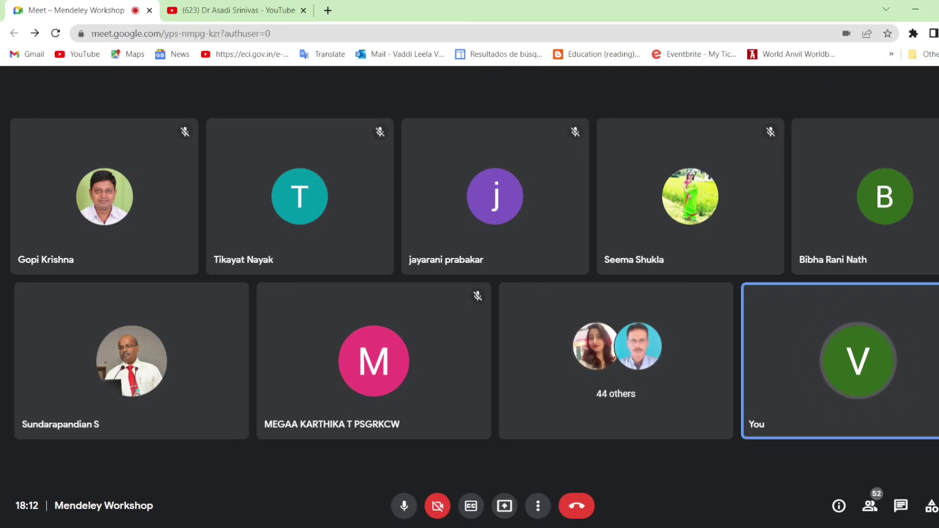
click(404, 509)
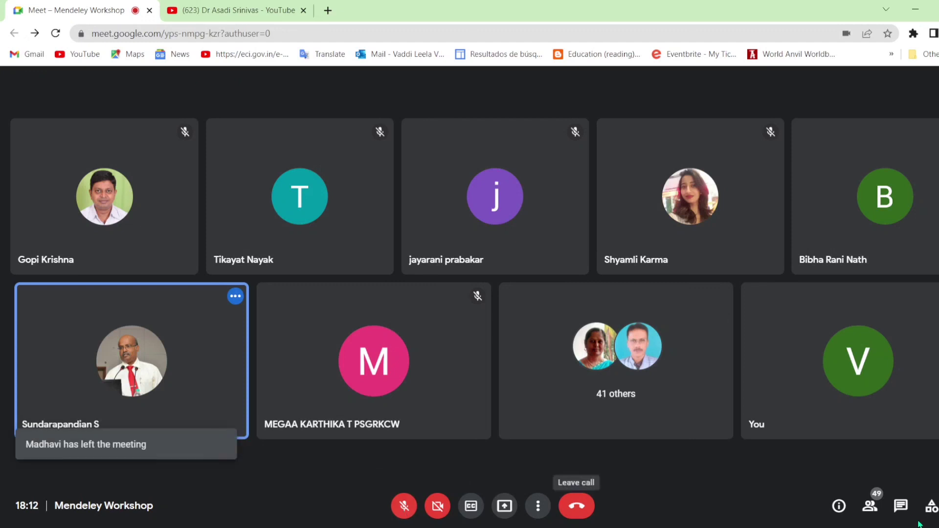
- Reopen the in-call messages with the field for messaging everyone
click(900, 506)
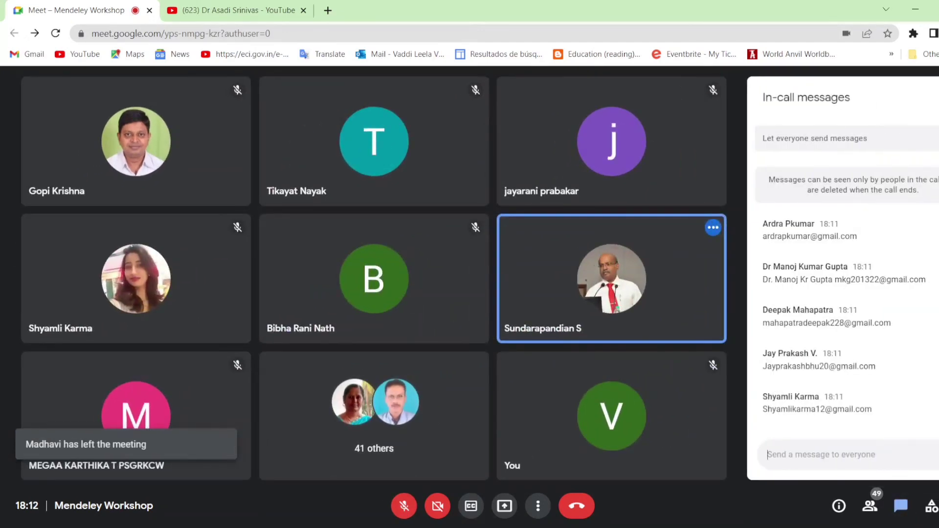